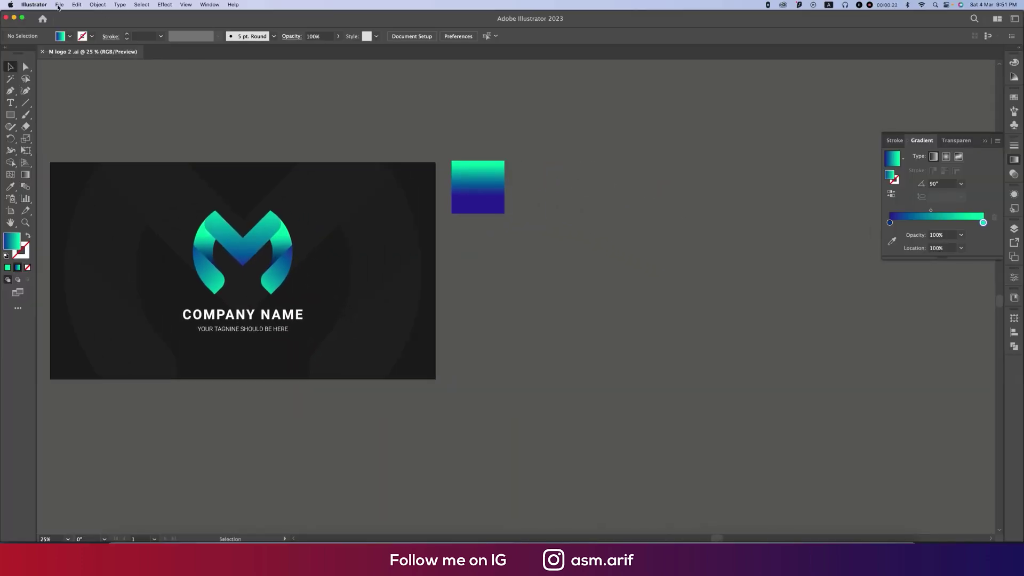
Open the File menu to begin a new document.
left_click(59, 5)
Create a blank 2000 × 2000 px document with the preset renamed 'm logo'.
left_click(64, 17)
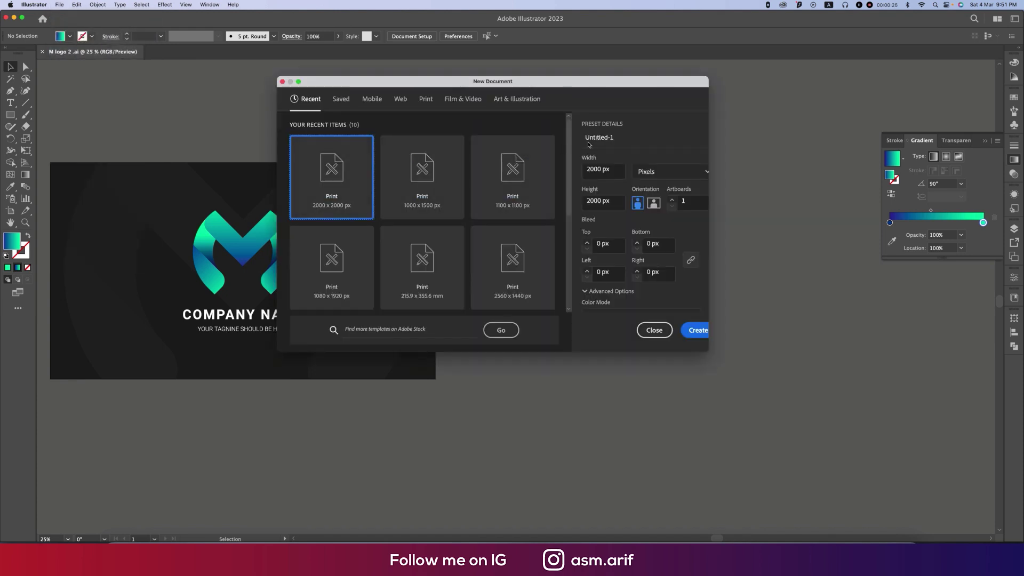
left_click(613, 138)
type("m logo")
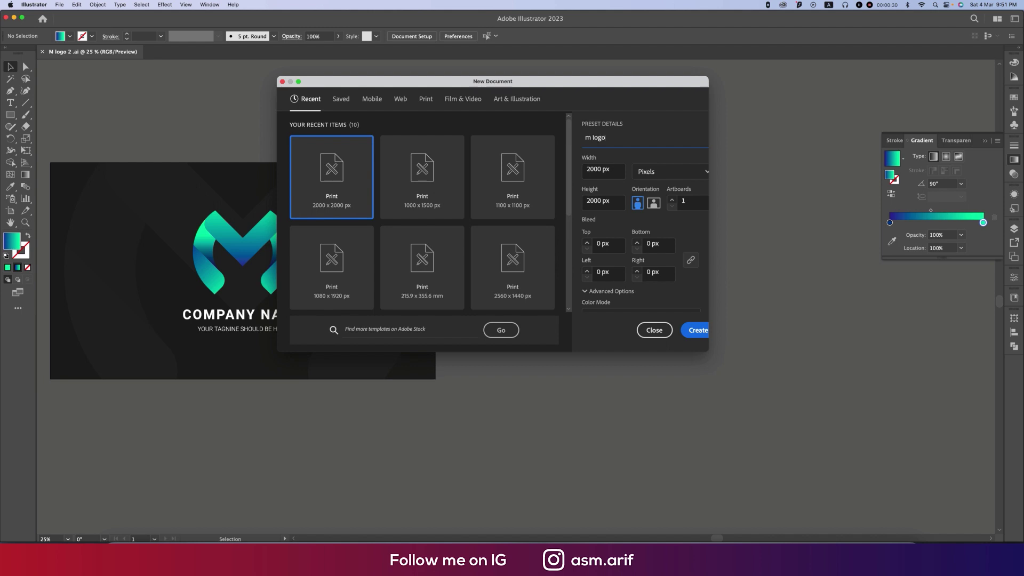
left_click(697, 330)
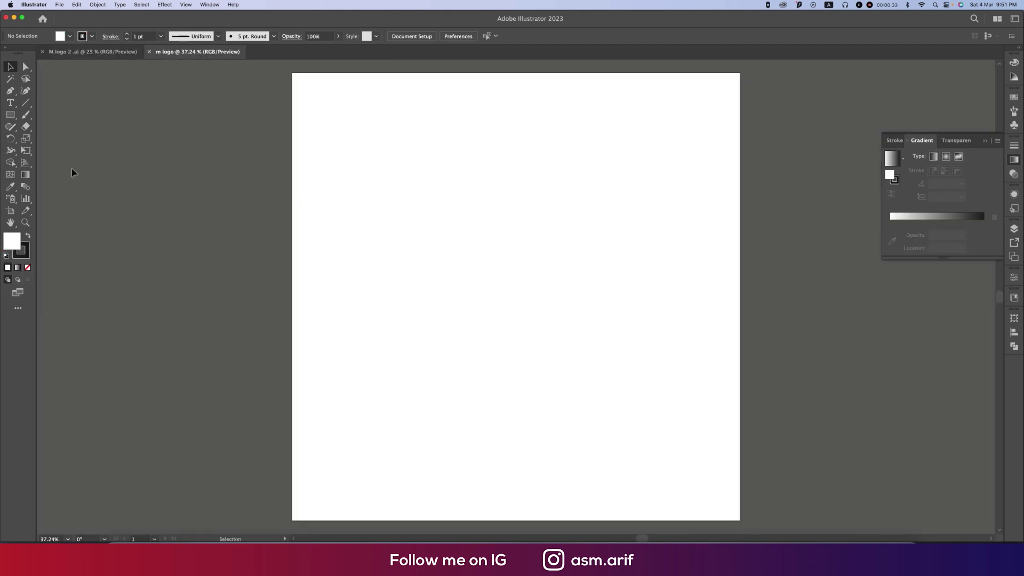
key("backslash")
Draw a vertical line and duplicate it into six evenly spaced vertical lines.
mouse_move(384, 157)
left_mouse_down()
mouse_move(405, 405)
mouse_move(384, 405)
left_mouse_up()
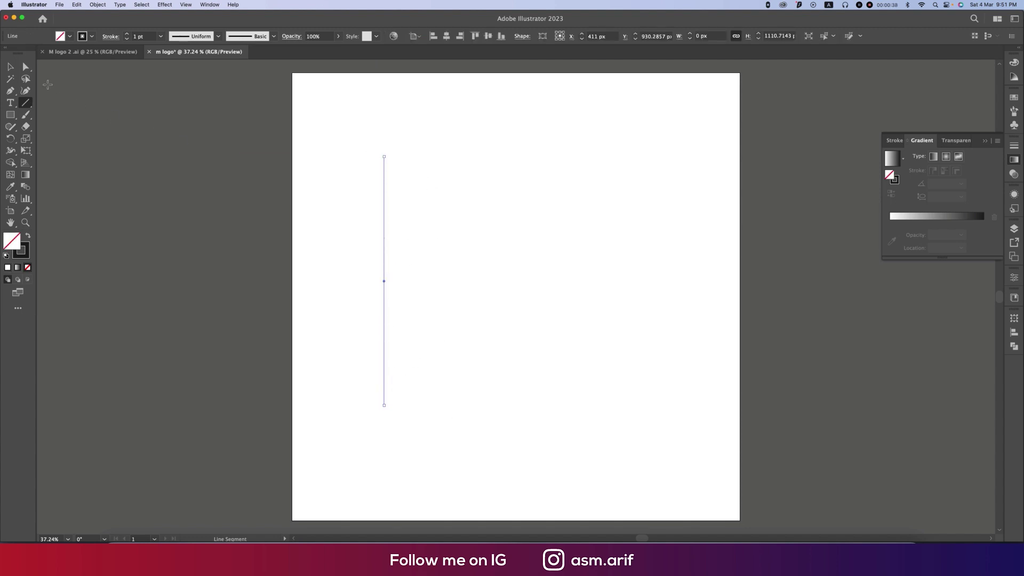
left_click(11, 68)
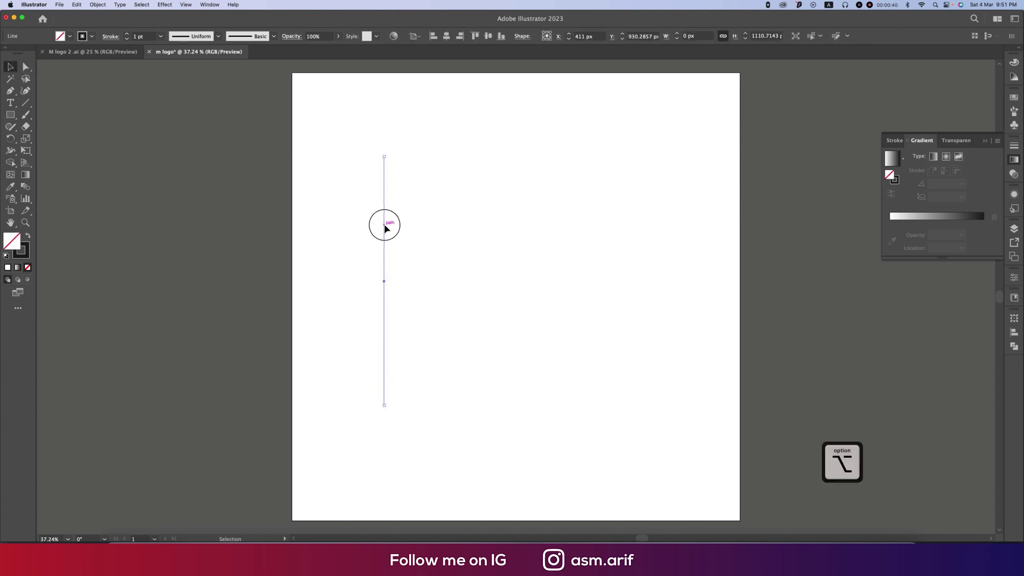
left_click_drag(385, 227, 399, 231)
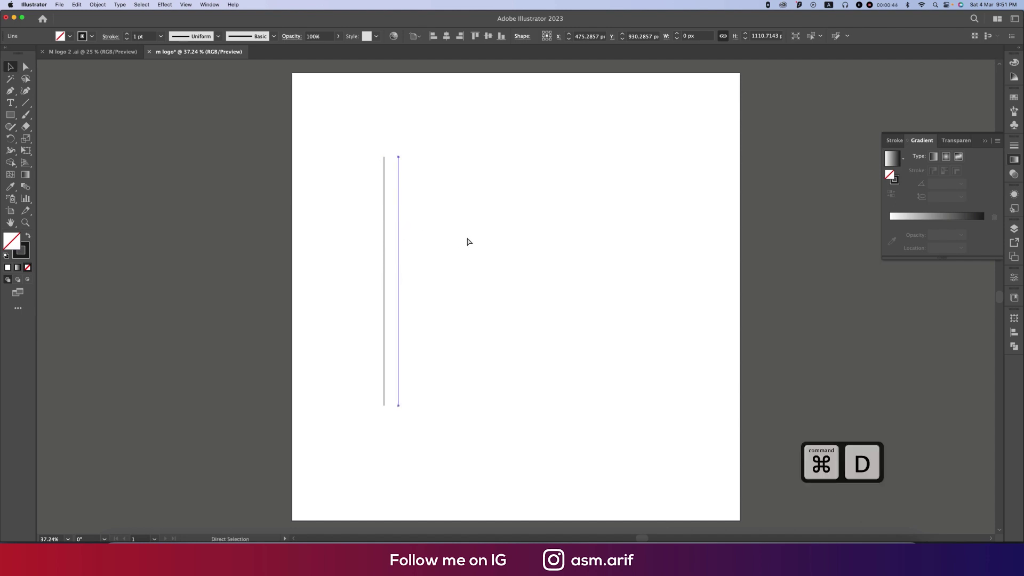
key("super+d")
key("super+d")
key("super+d")
key("super+d")
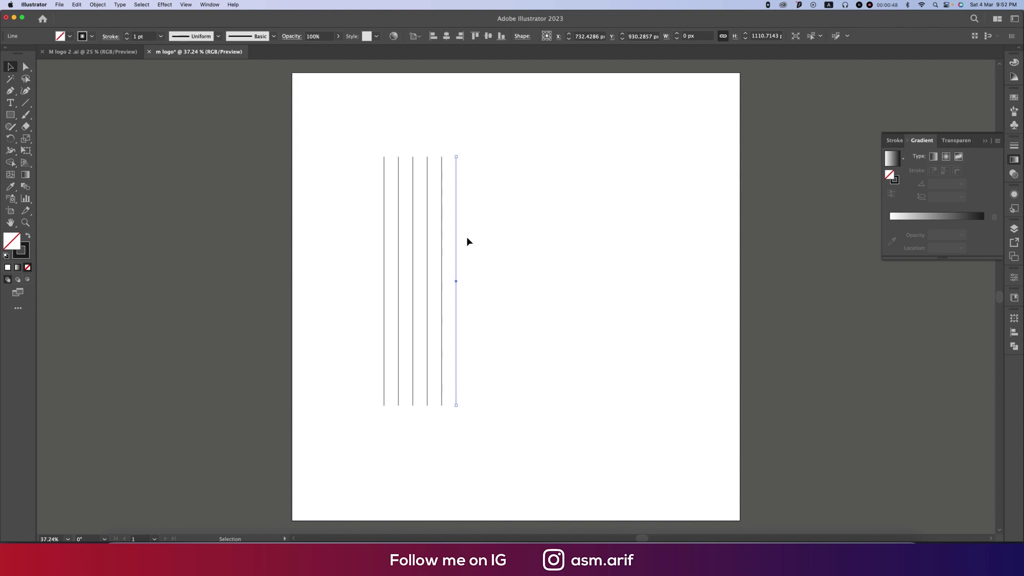
Add a copy of the six lines rotated to horizontal.
left_click(338, 244)
key("super+a")
left_click_drag(460, 156, 491, 314)
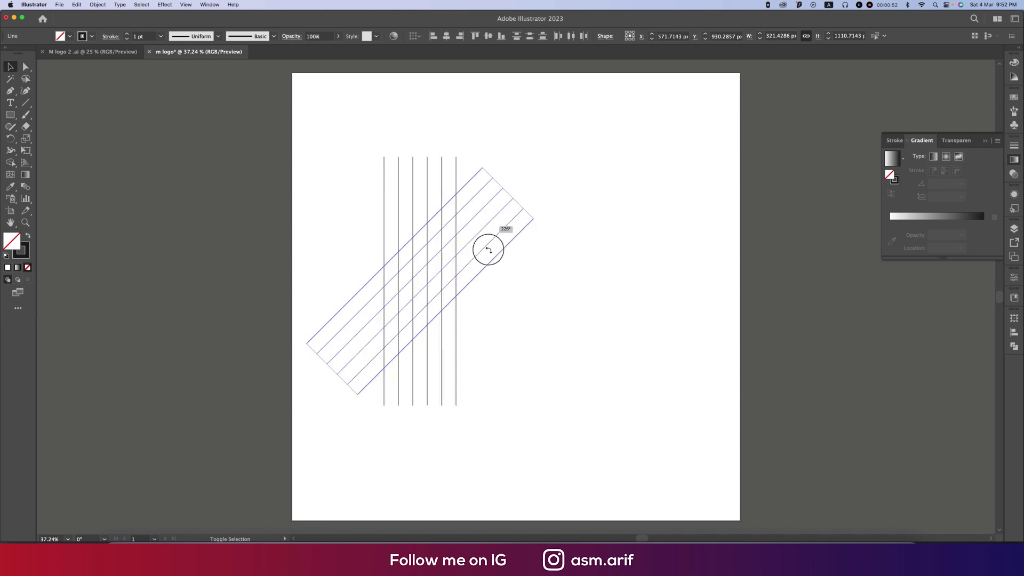
left_click(391, 259)
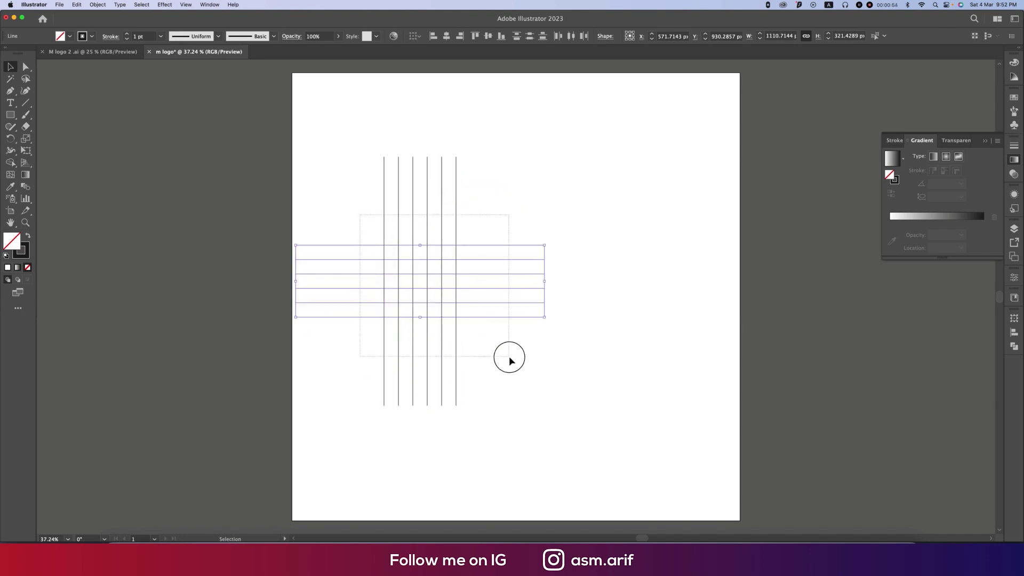
Group all grid lines, centre them on the artboard, then ungroup.
key("super+a")
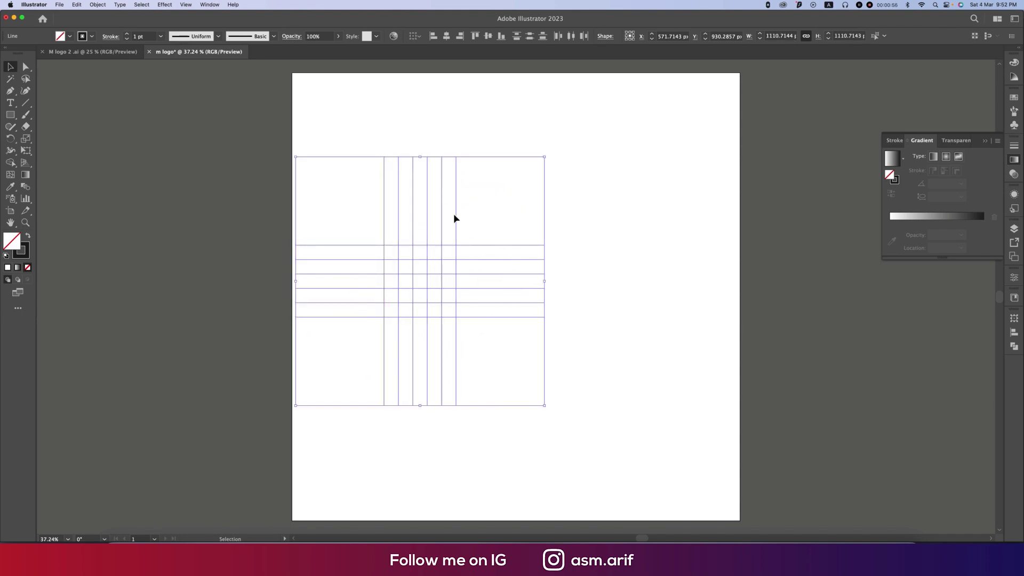
key("a")
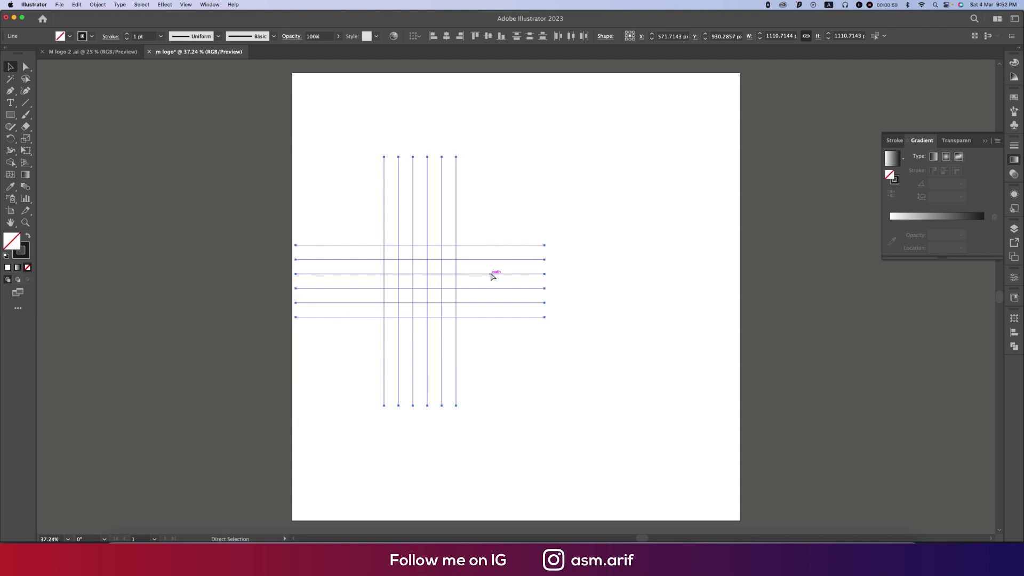
key("super+g")
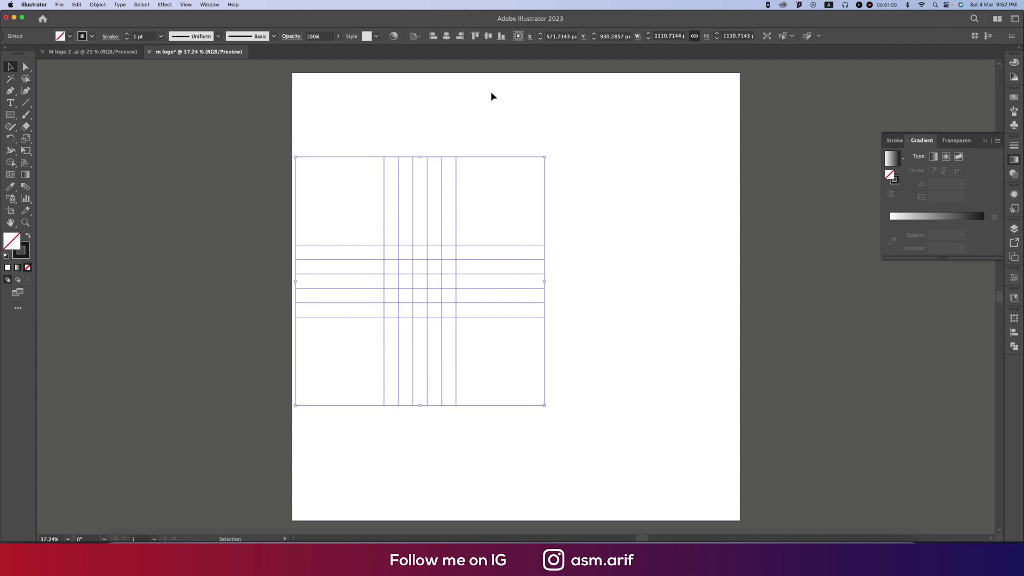
left_click(487, 36)
left_click(448, 36)
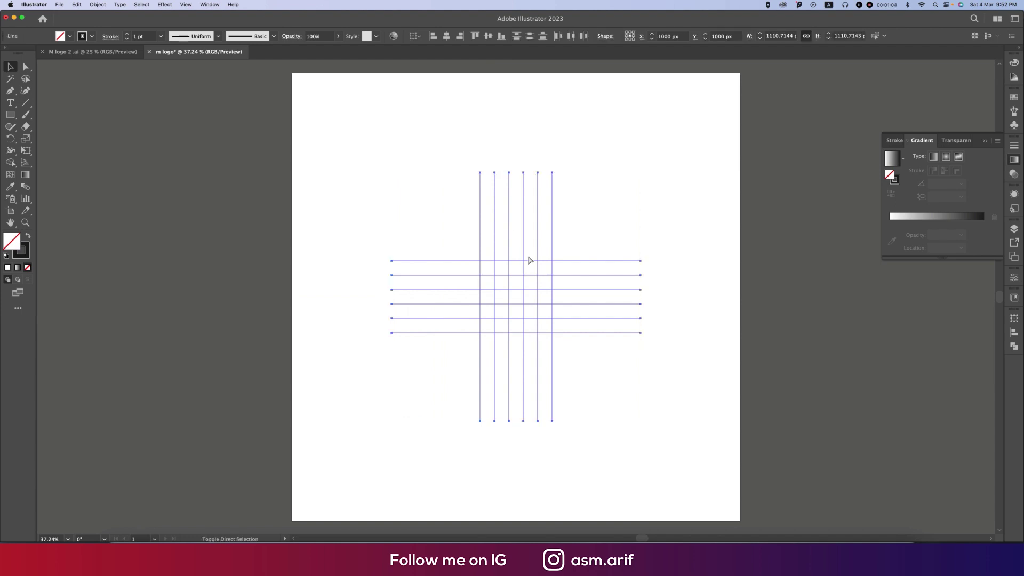
key("super+shift+g")
left_click(446, 232)
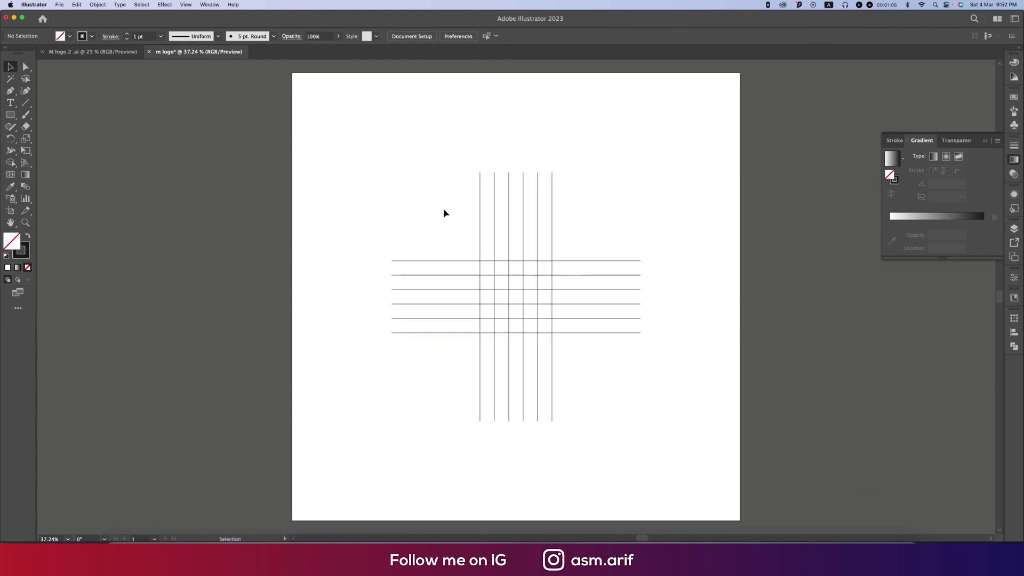
Draw large and small concentric circles from the grid centre, then select everything.
left_click_drag(10, 115, 48, 139)
left_click_drag(516, 290, 540, 324)
key("ctrl+z")
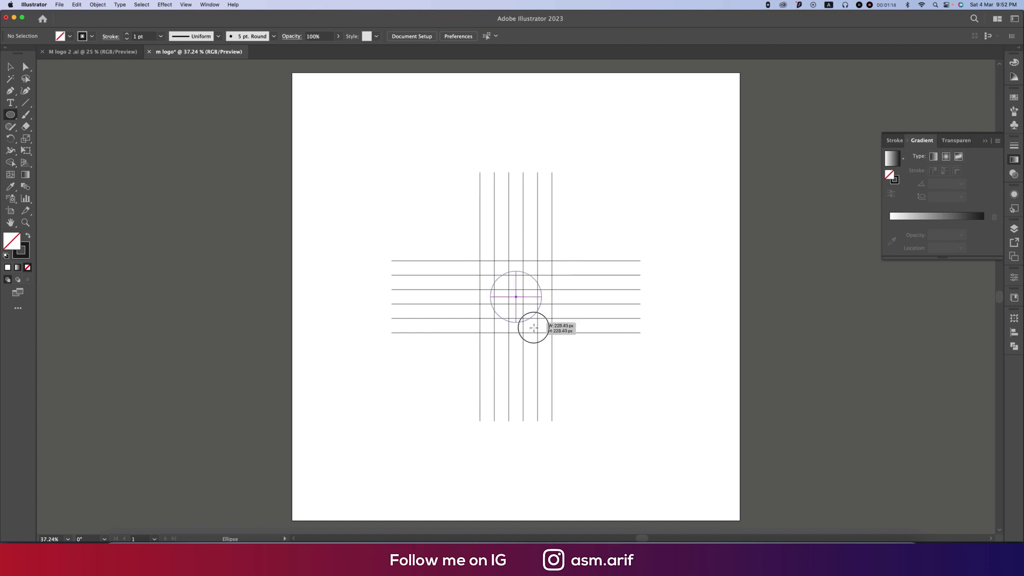
scroll(536, 308, "up", 3)
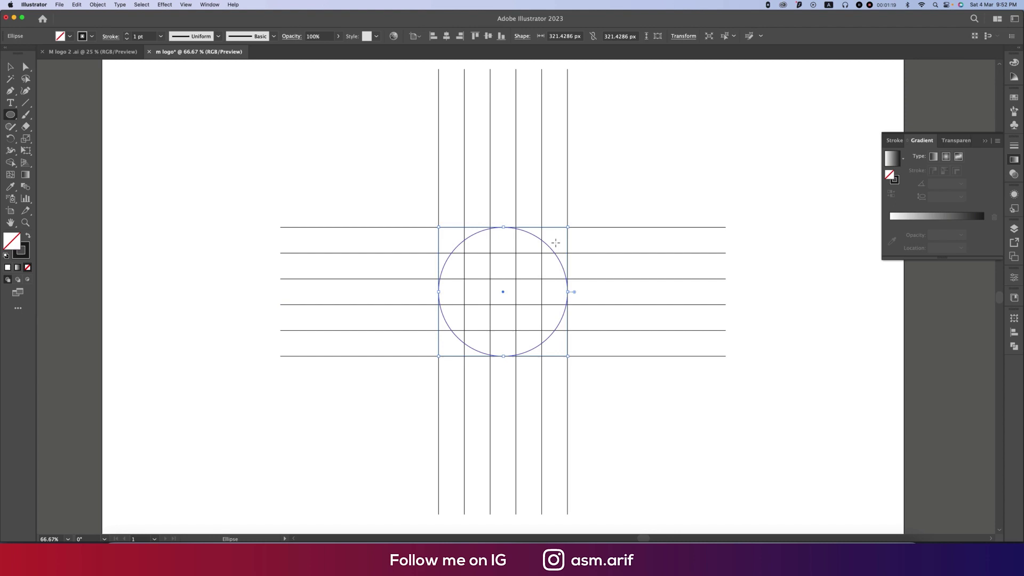
mouse_move(503, 291)
left_mouse_down()
mouse_move(565, 241)
mouse_move(554, 251)
left_mouse_up()
key("v")
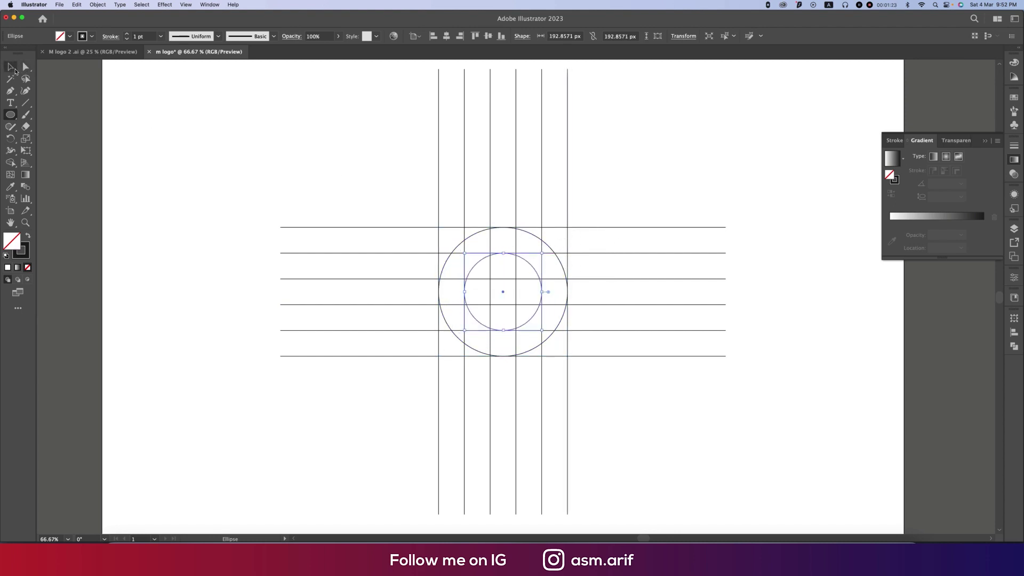
left_click_drag(236, 148, 684, 433)
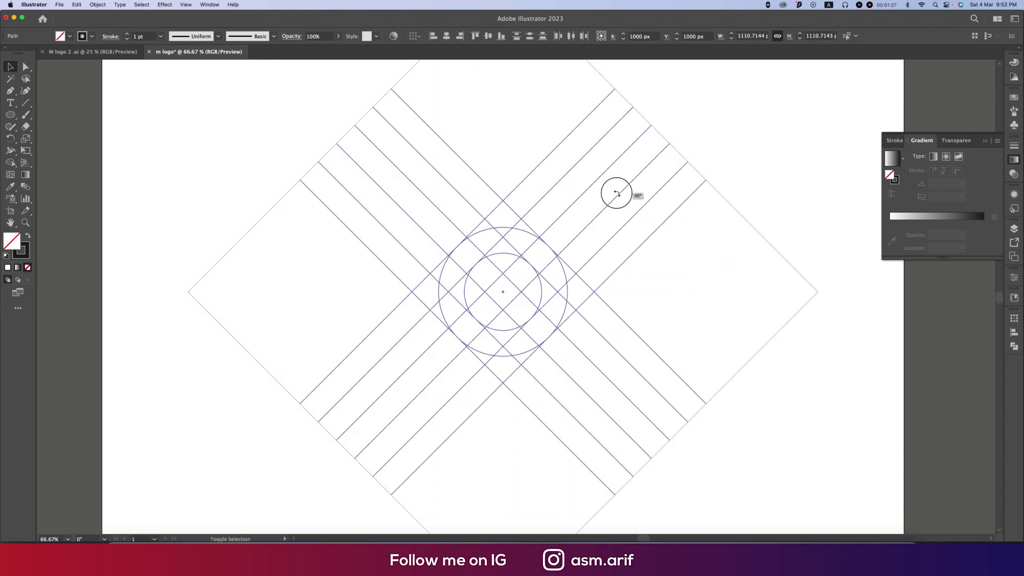
In Outline view, deselect both circles and rotate the grid lines 45°.
key("super+1")
key("super+y")
scroll(572, 292, "up", 10)
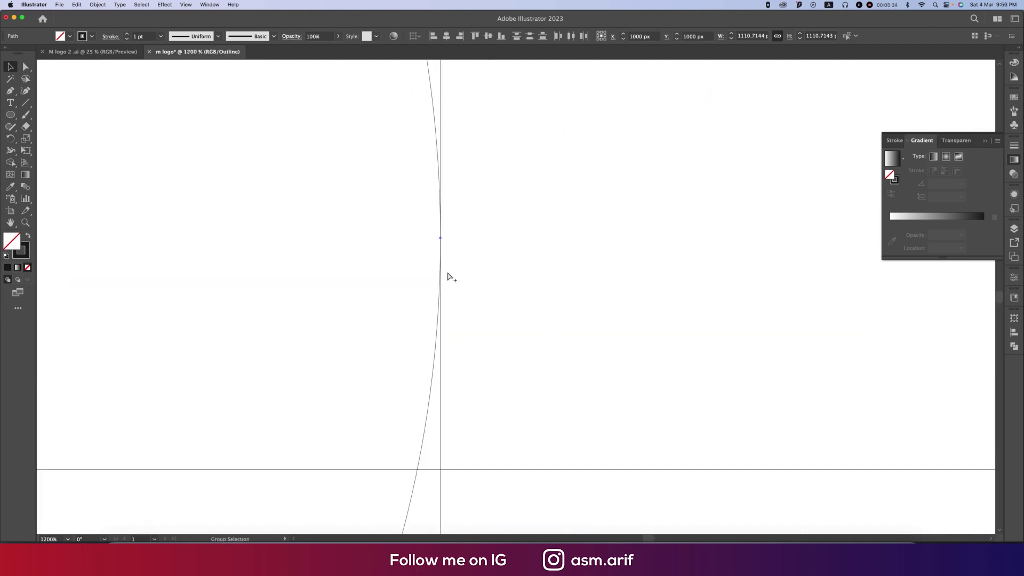
scroll(430, 318, "up", 5)
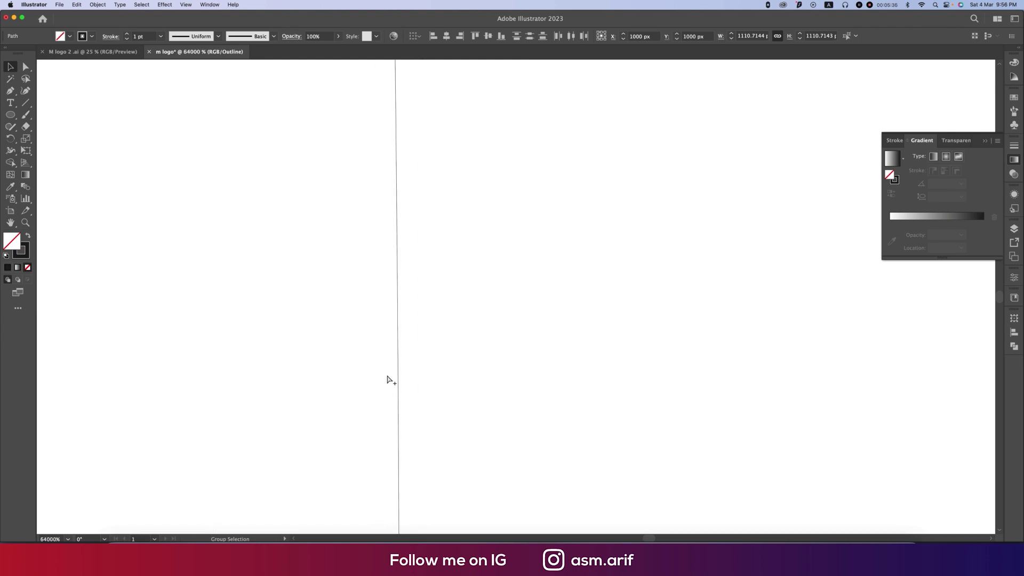
scroll(393, 380, "down", 3)
scroll(411, 380, "up", 3)
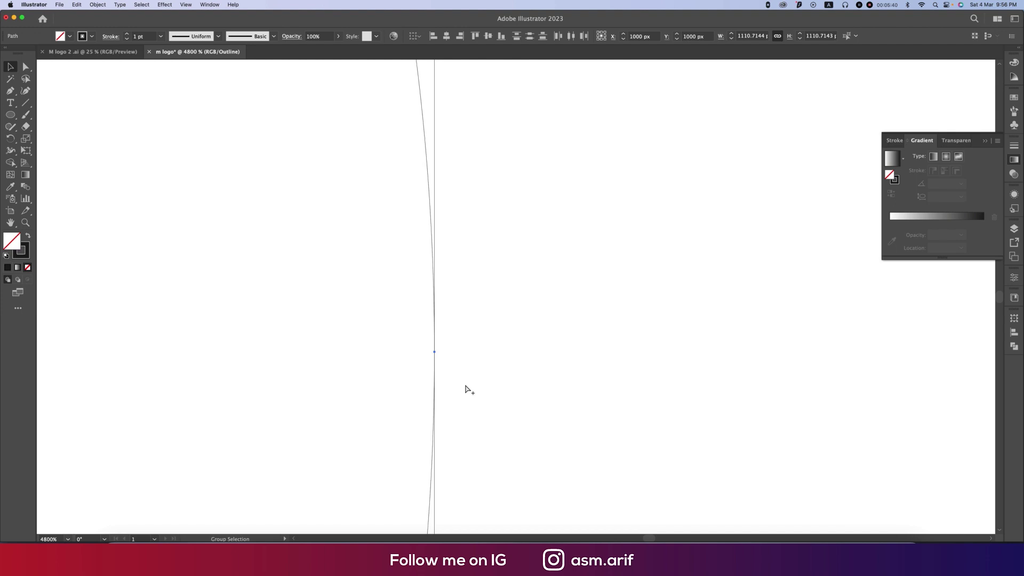
scroll(465, 384, "down", 12)
left_click(370, 344)
left_click(330, 294, "shift")
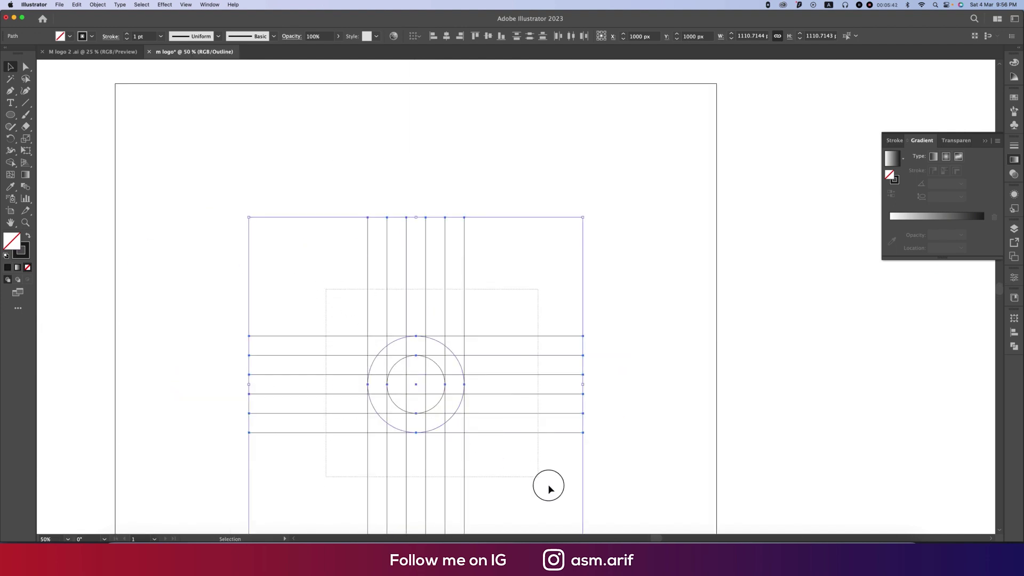
left_click(548, 485, "shift")
left_click(521, 311, "shift")
left_click_drag(521, 311, 480, 280)
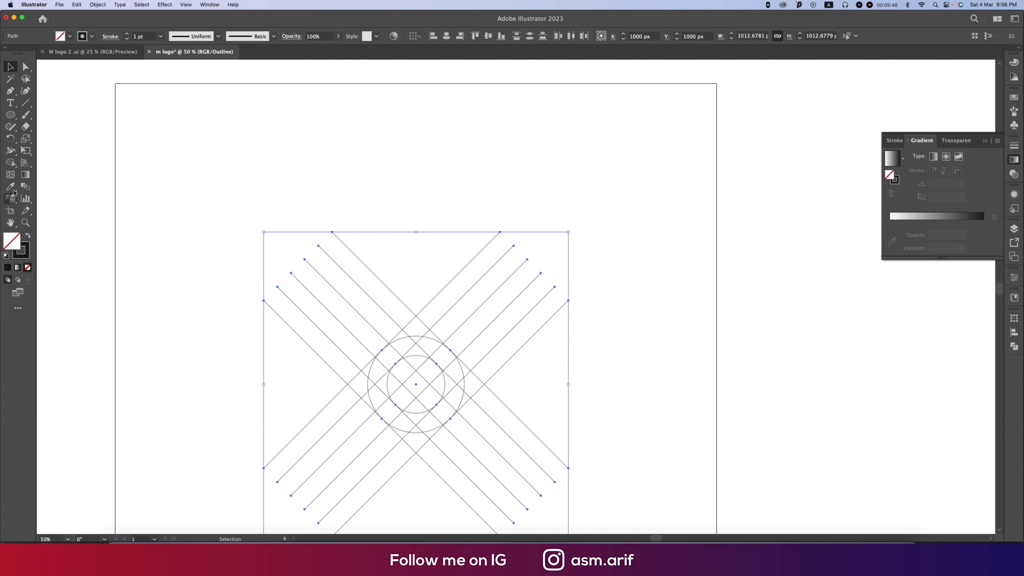
Shape Builder-merge regions into the M's left wedge, top chevron and both legs.
left_click(11, 163)
left_click(241, 350)
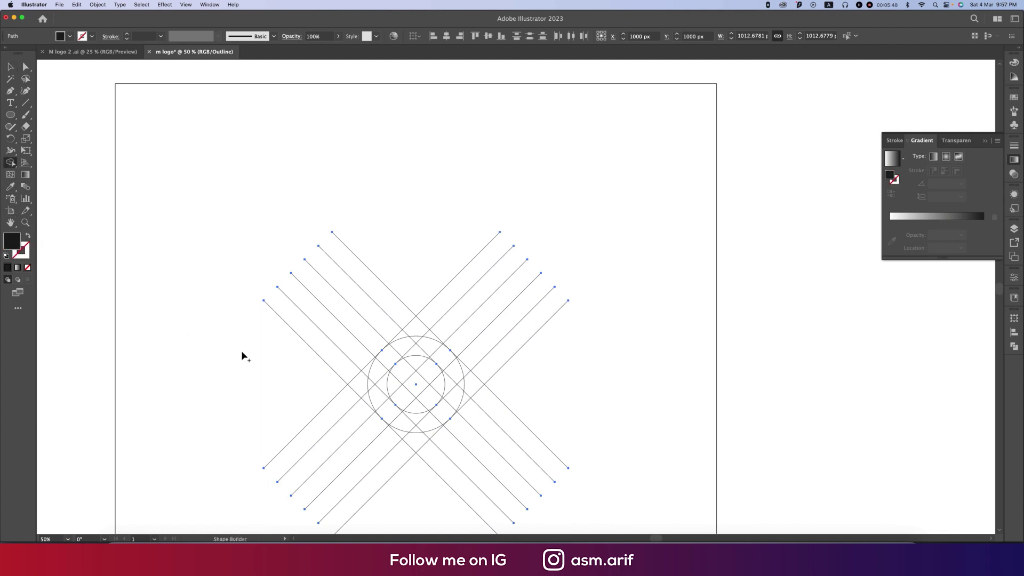
scroll(403, 394, "up", 5)
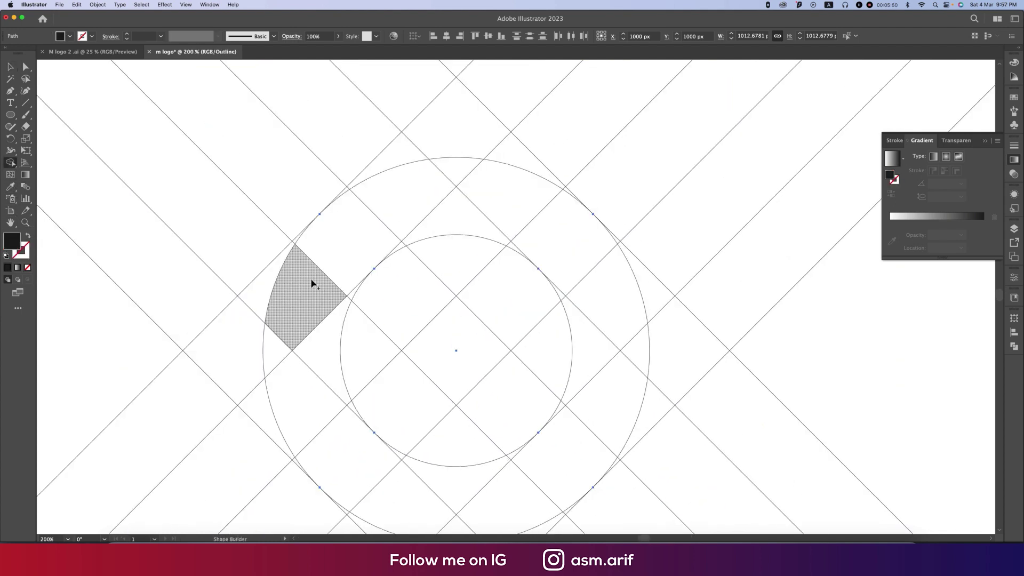
left_click_drag(312, 283, 340, 363)
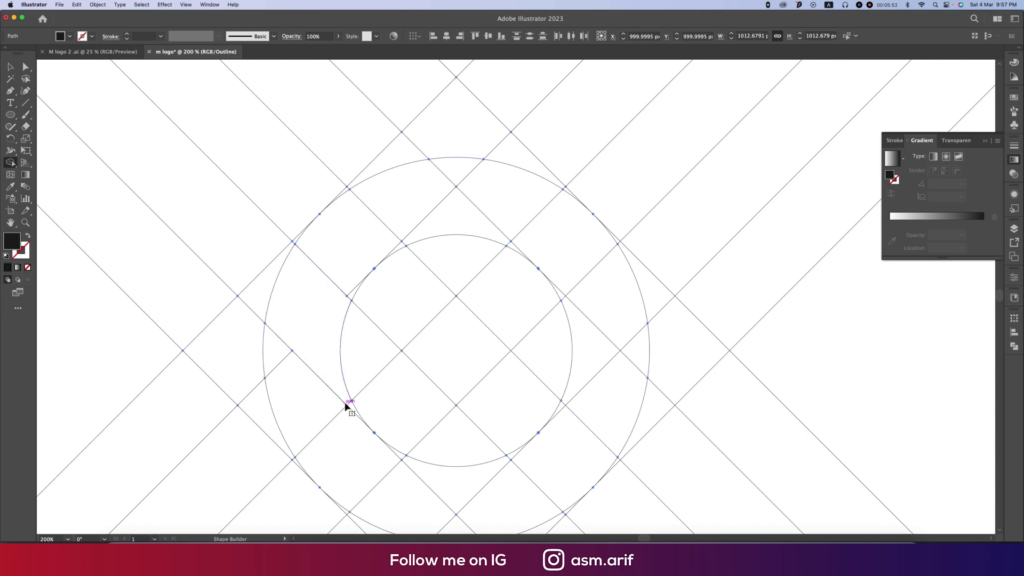
scroll(348, 404, "up", 3)
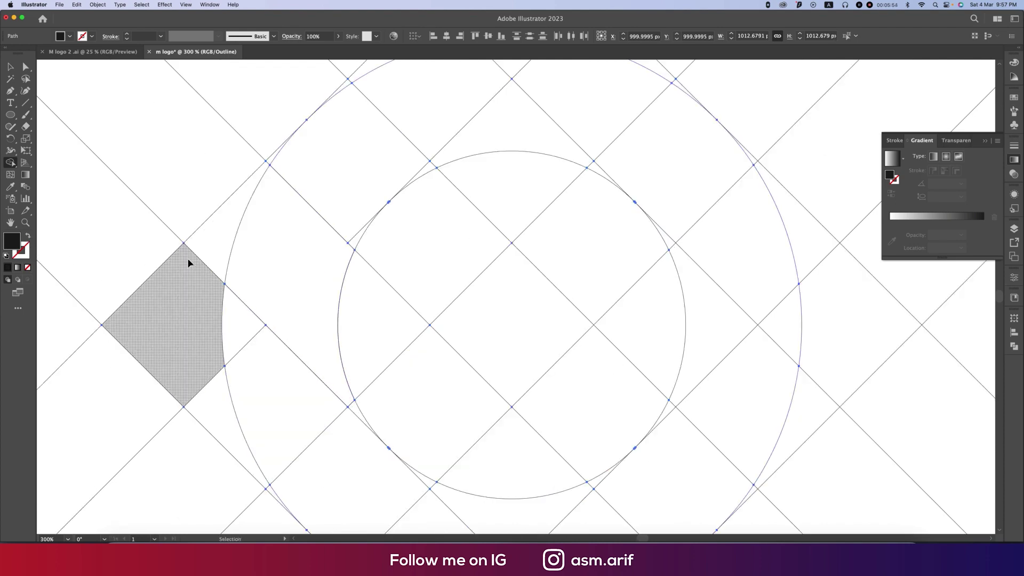
key("super+y")
left_click_drag(352, 410, 630, 270)
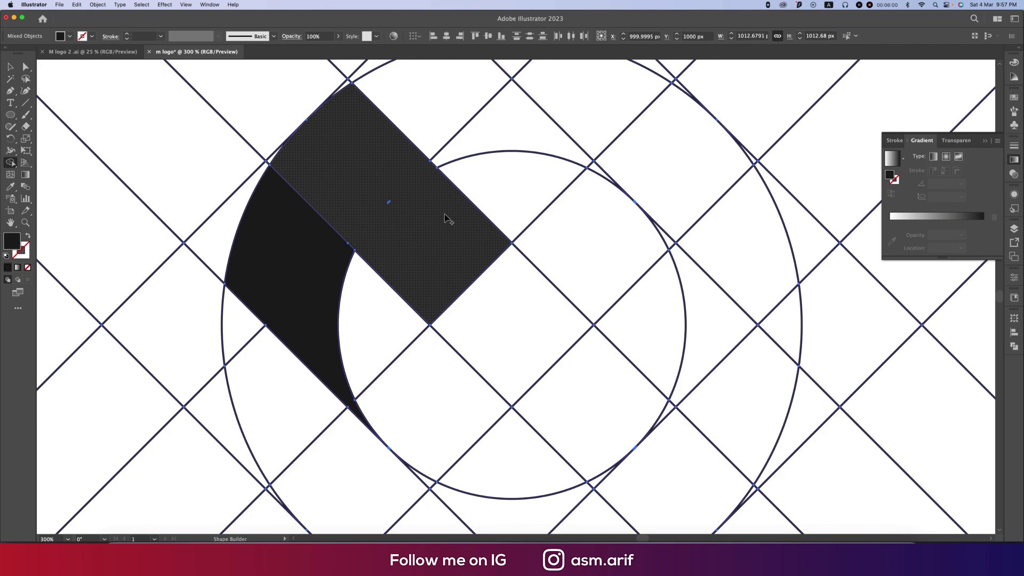
left_click_drag(241, 256, 320, 448)
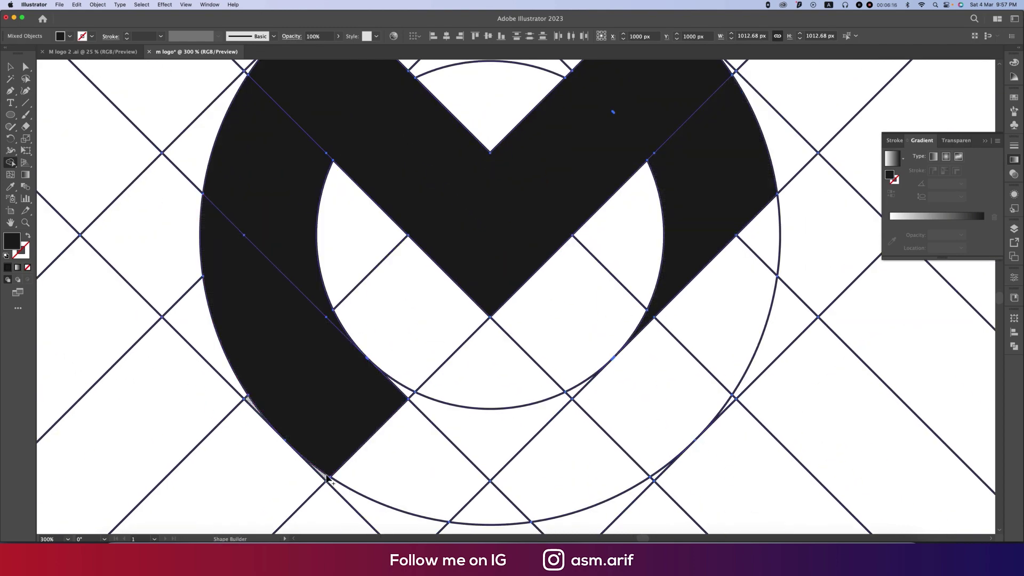
left_click_drag(608, 448, 720, 240)
scroll(614, 295, "up", 3)
scroll(615, 295, "down", 5)
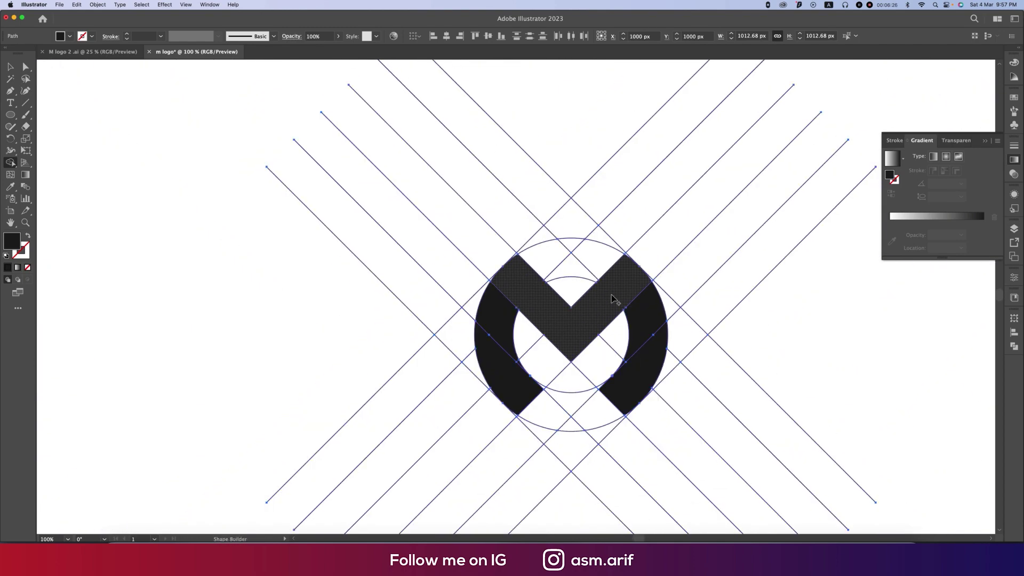
scroll(614, 295, "down", 3)
key("super+a")
left_click_drag(592, 294, 527, 288)
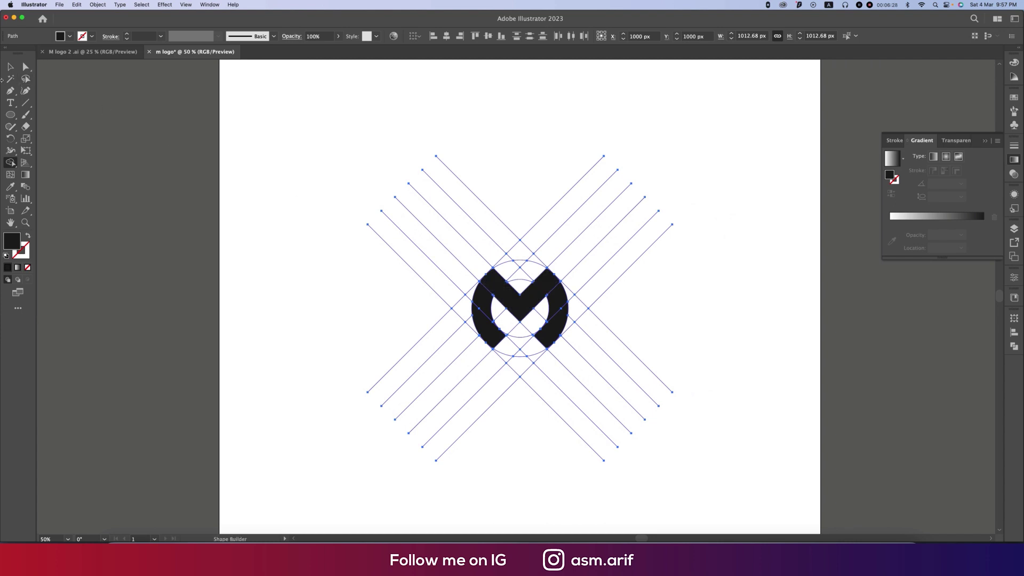
Magic Wand-select and delete all guide lines and circles, then switch to M logo 2.ai.
left_click(10, 79)
left_click(432, 182)
left_click(454, 179)
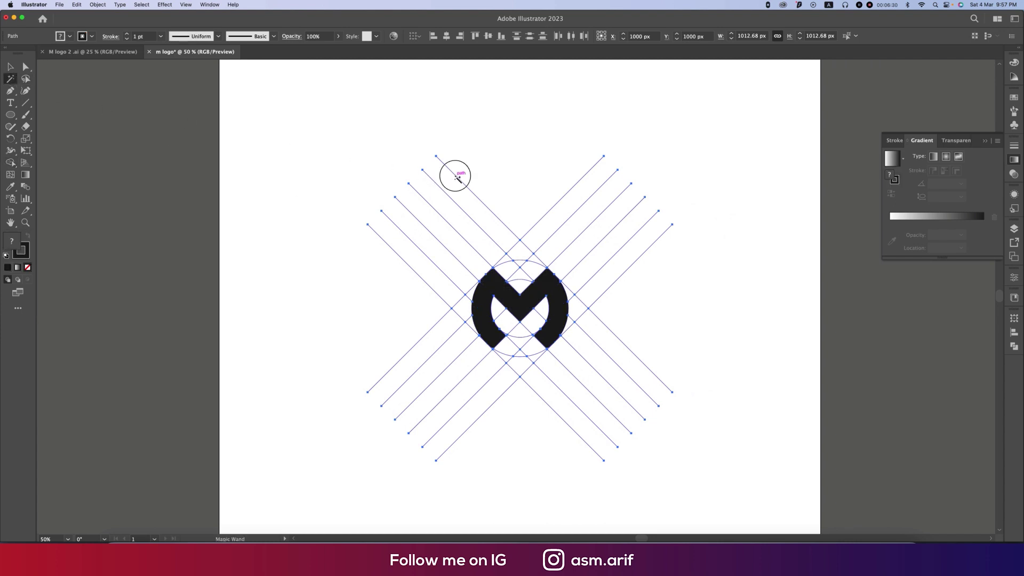
key("Delete")
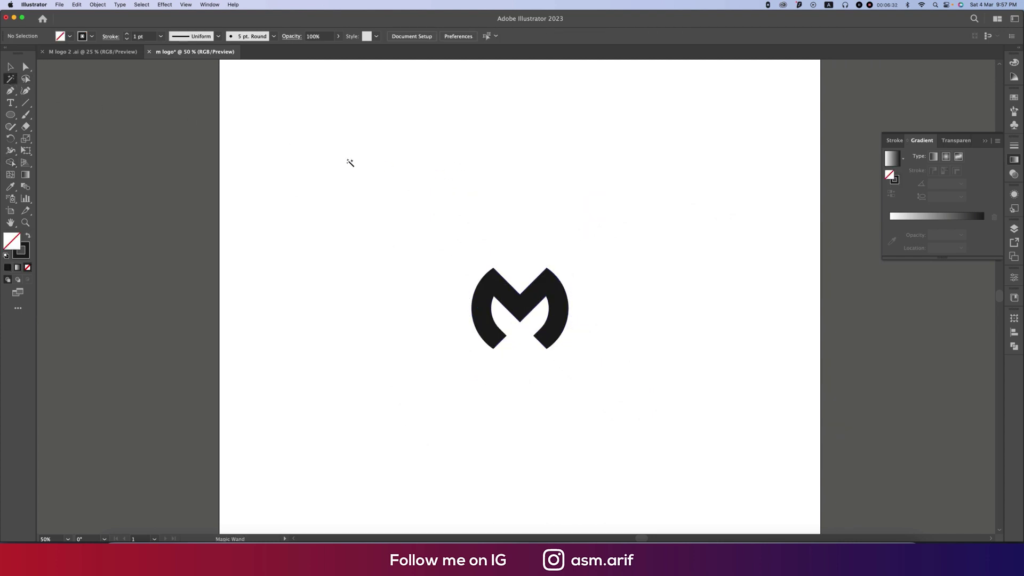
left_click(11, 66)
scroll(572, 301, "up", 1)
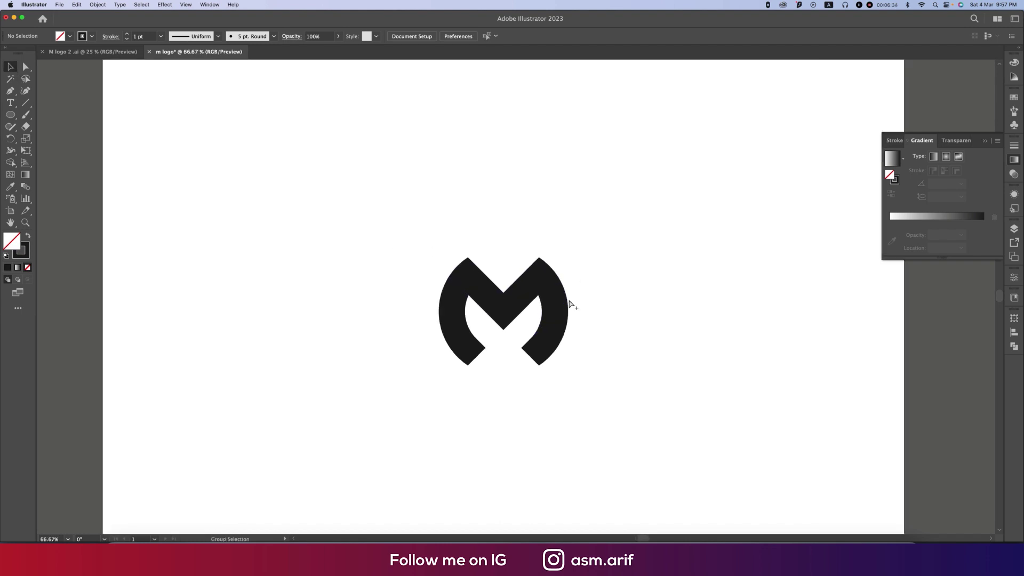
scroll(572, 300, "up", 1)
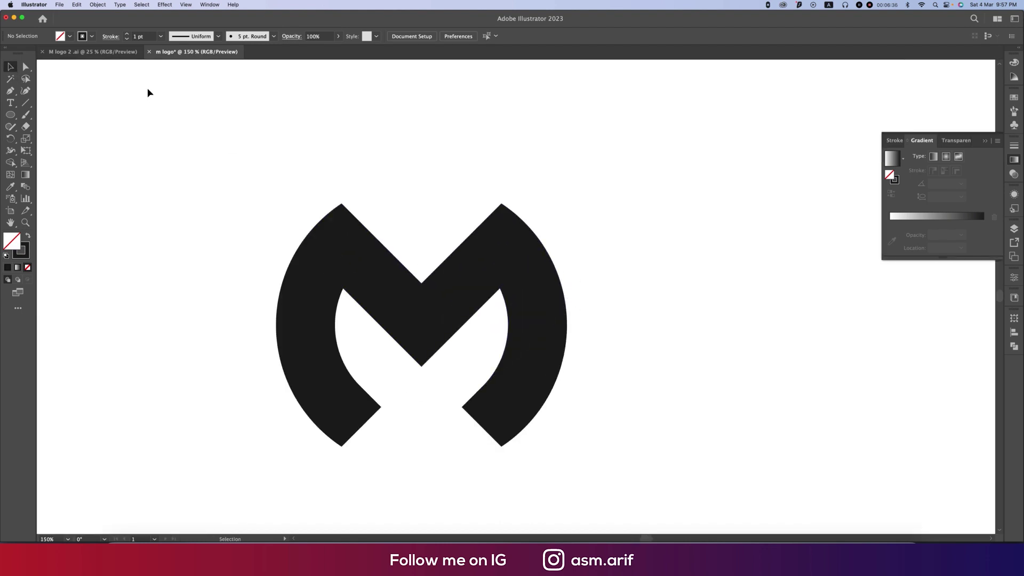
left_click(93, 51)
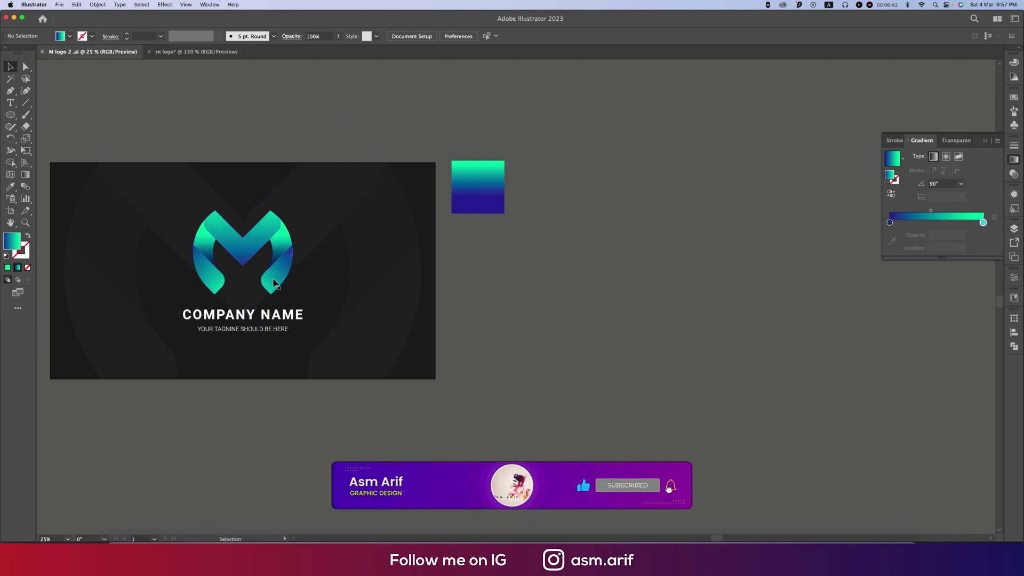
Select every part of the black M and set its stroke to None.
left_click(195, 51)
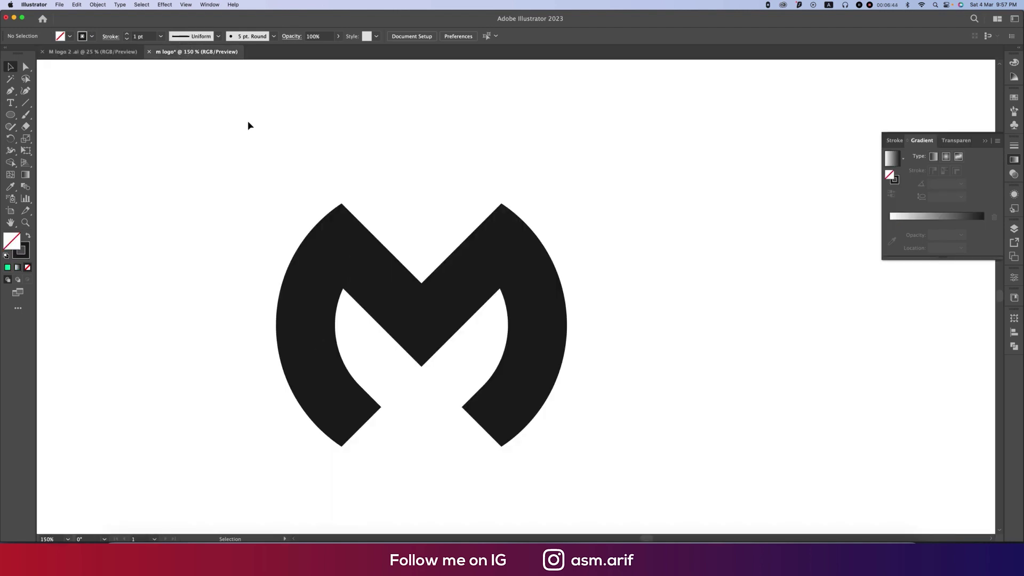
left_click(492, 286)
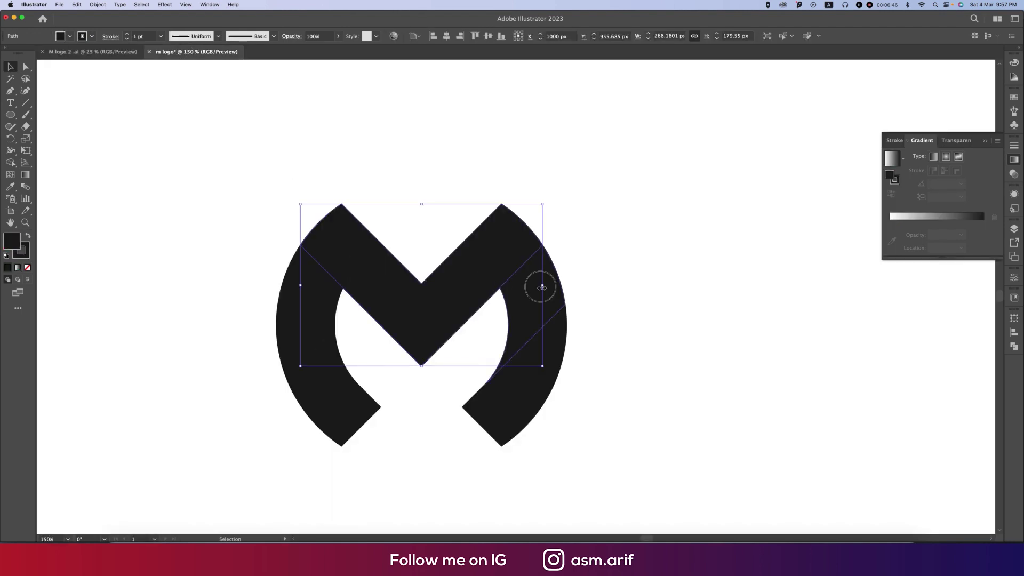
left_click(482, 420)
left_click_drag(252, 184, 608, 455)
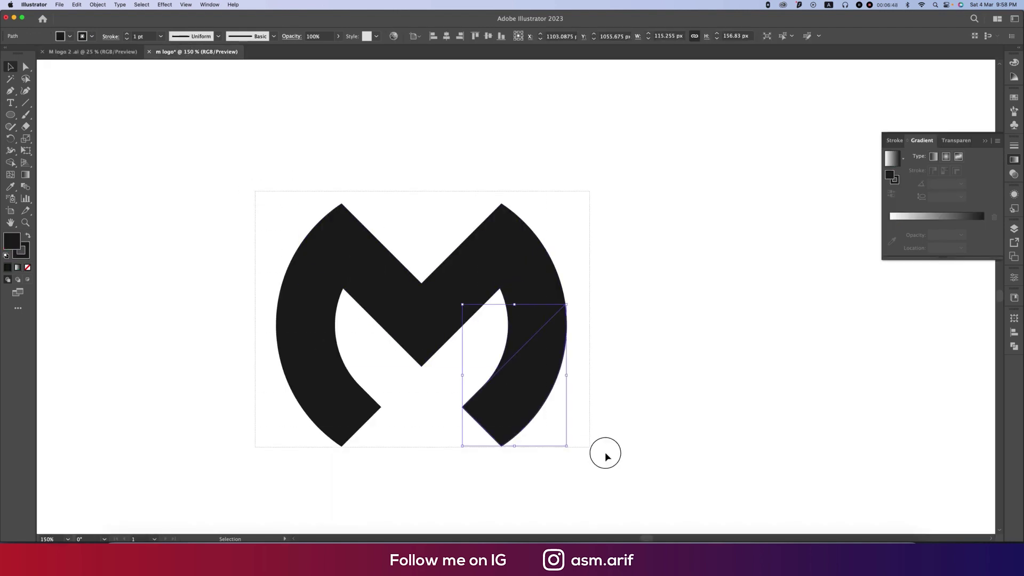
left_click(92, 37)
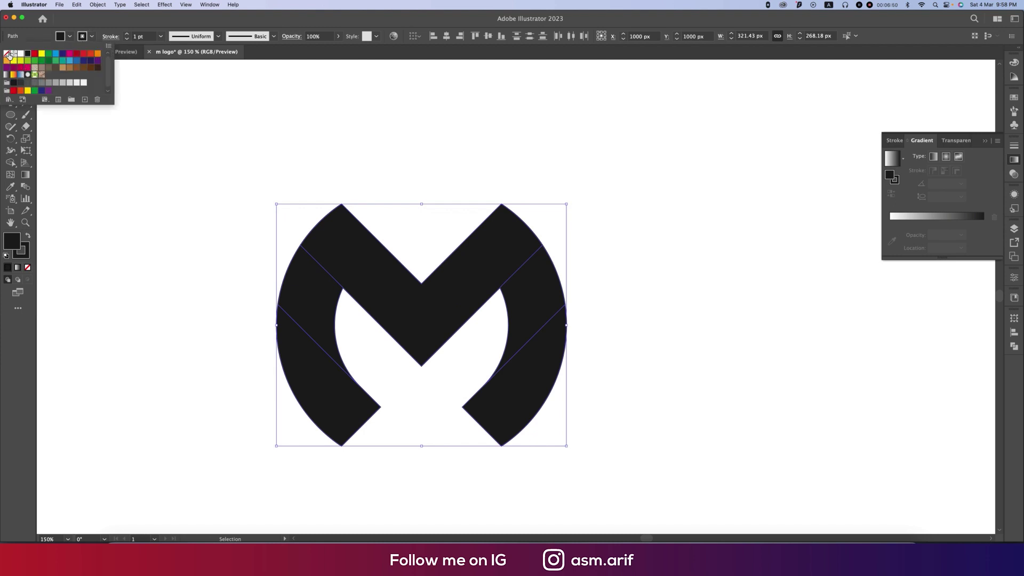
left_click(9, 57)
scroll(602, 374, "down", 5)
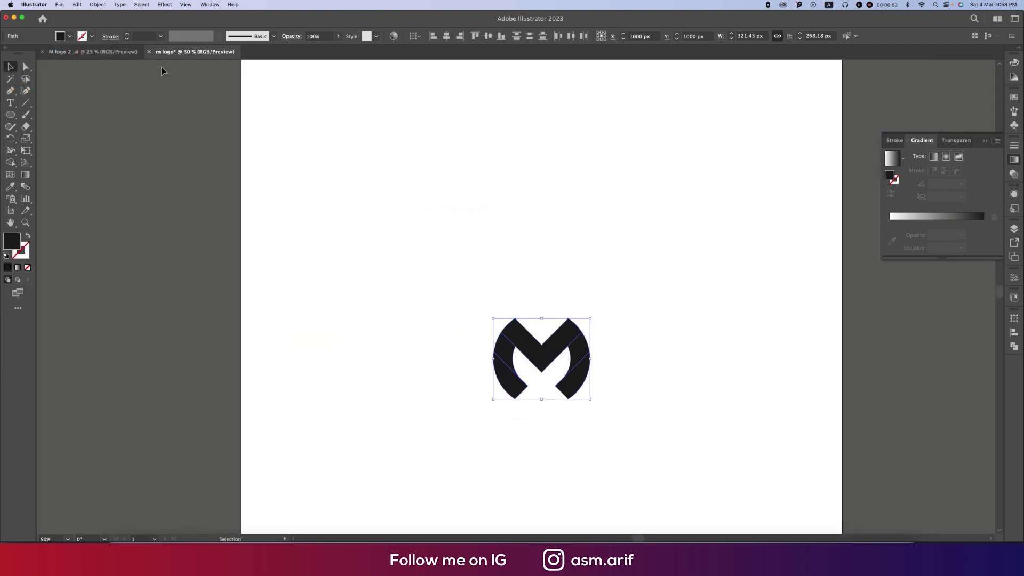
Copy the gradient M from M logo 2.ai and paste it left of the artboard.
left_click(93, 51)
left_click(283, 255)
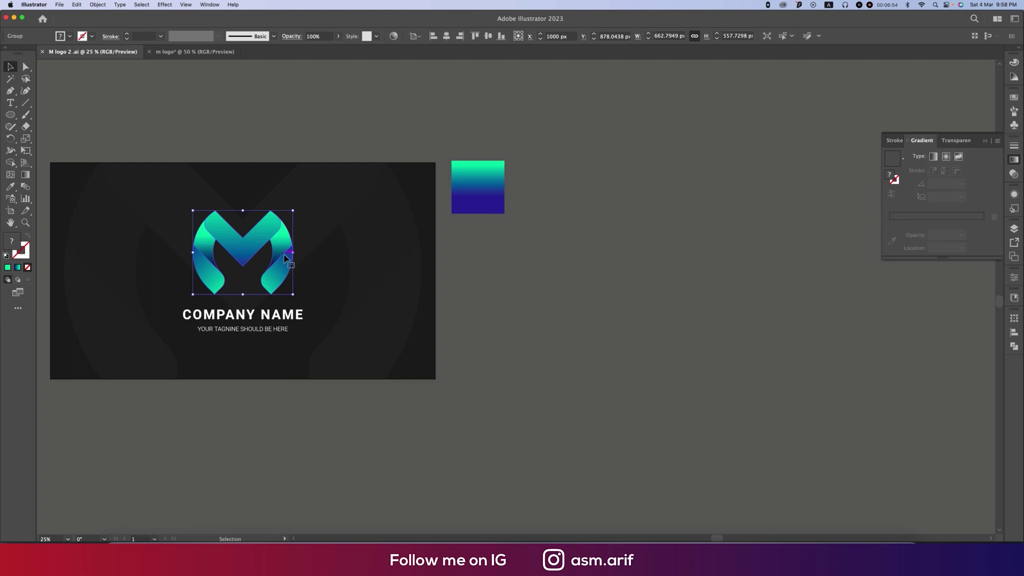
key("super+c")
left_click(194, 51)
key("super+v")
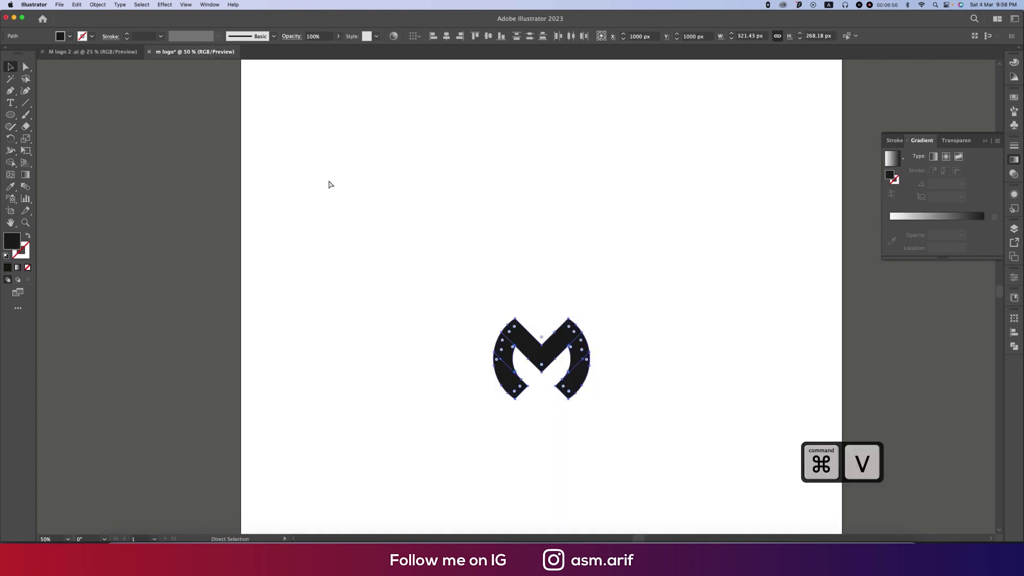
mouse_move(590, 321)
left_mouse_down()
mouse_move(206, 339)
mouse_move(317, 318)
left_mouse_up()
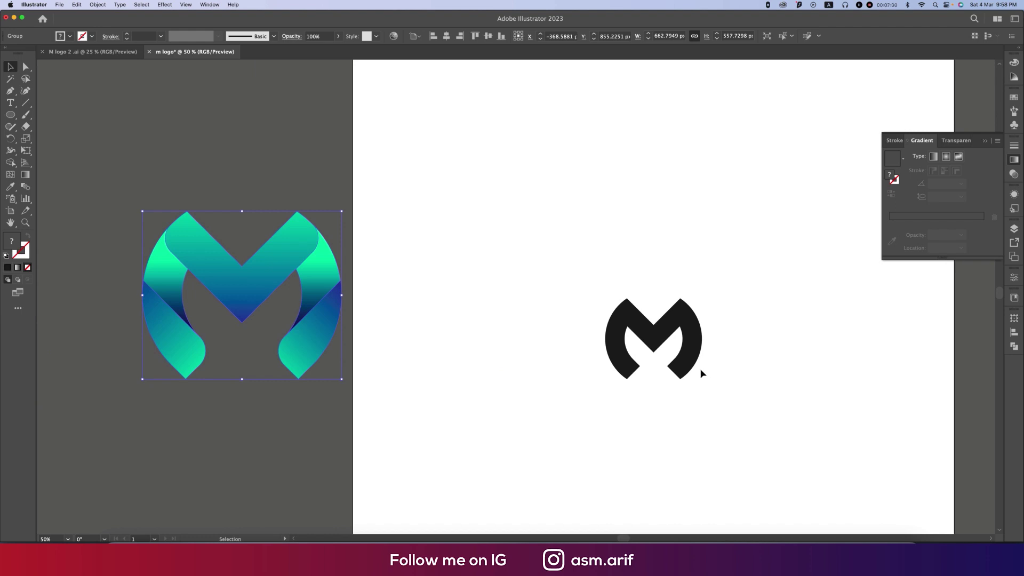
scroll(703, 374, "up", 5)
scroll(704, 375, "up", 3)
Drag the live corner widget to round the inner bottom corners of both M legs.
left_click(600, 384)
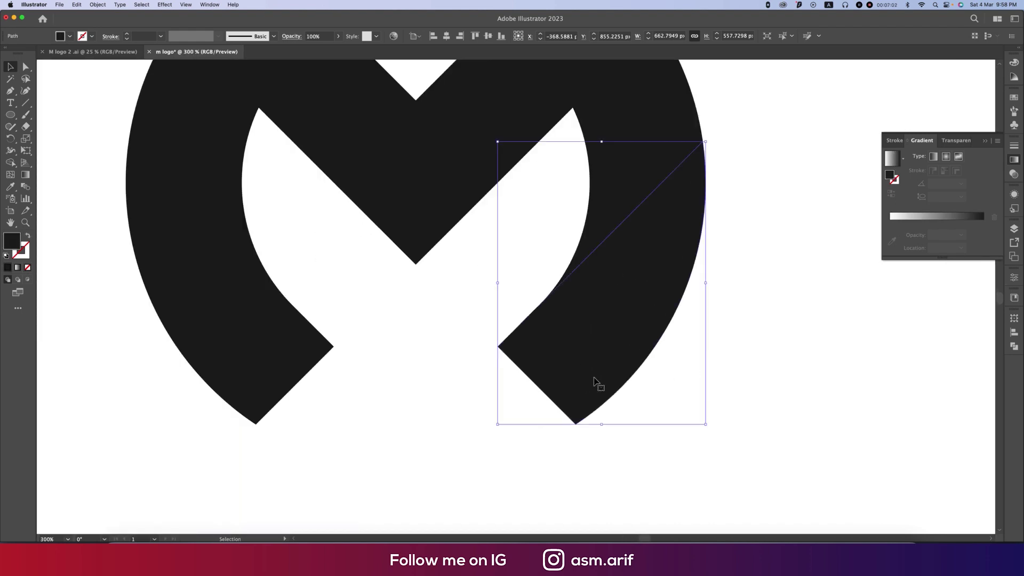
left_click(315, 364, "shift")
key("a")
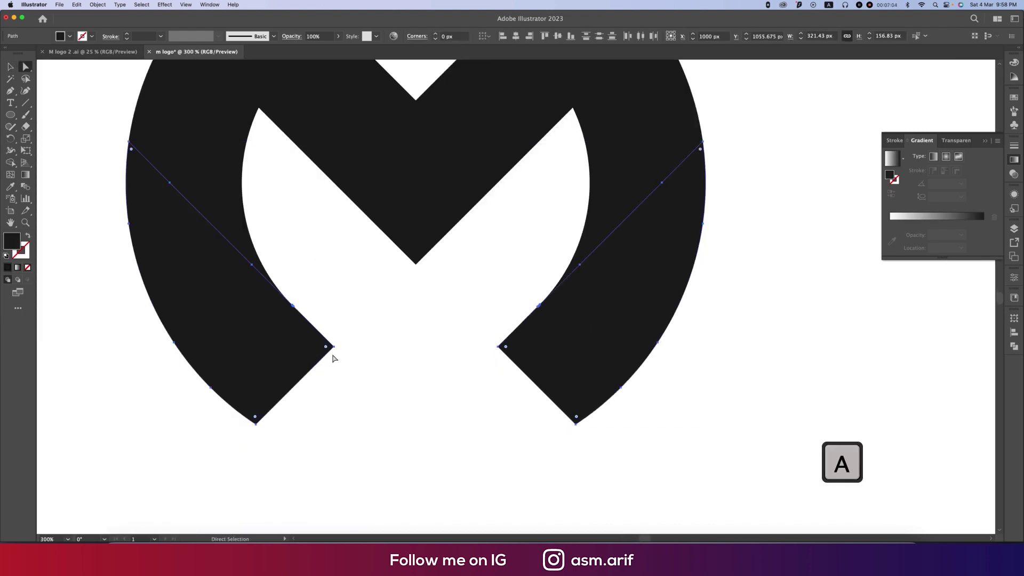
left_click(503, 347, "shift")
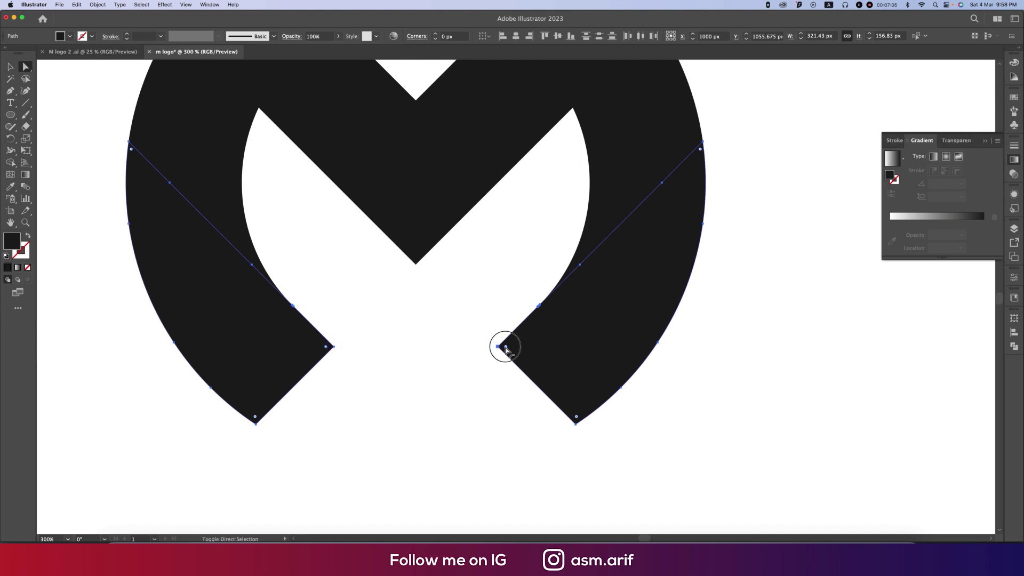
left_click_drag(512, 357, 604, 373)
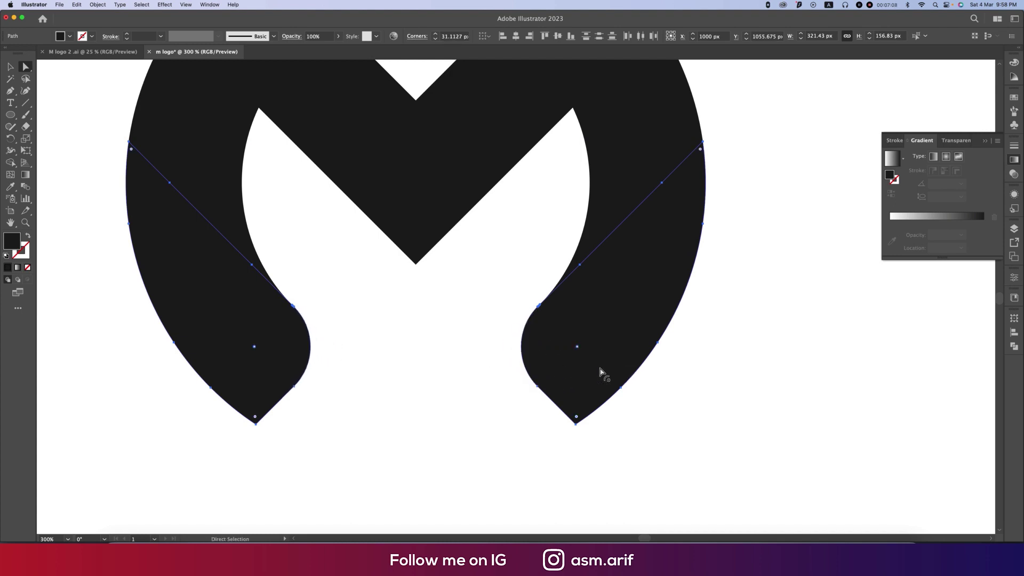
left_click(489, 353)
left_click_drag(480, 298, 505, 409)
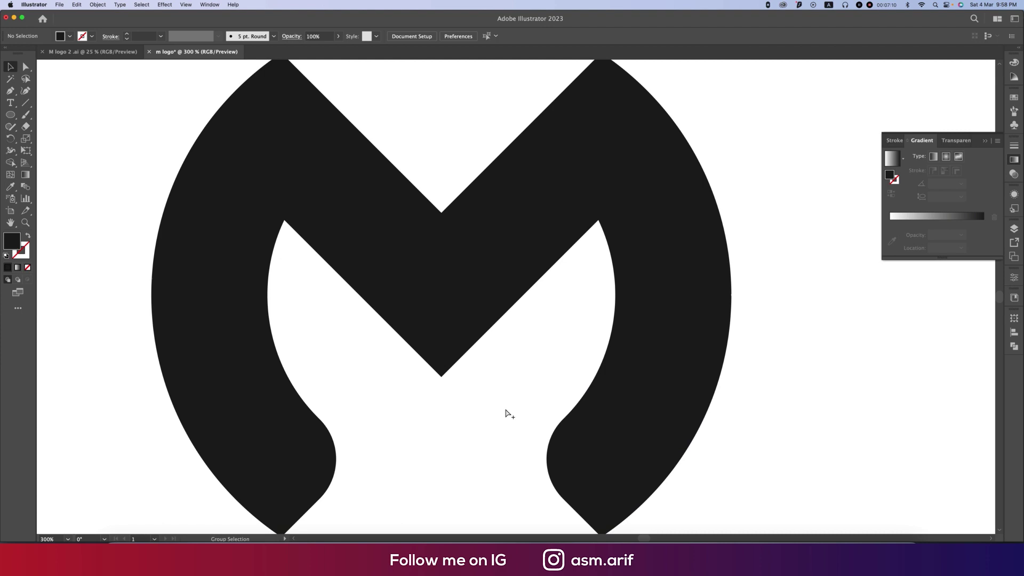
key("super+minus")
Try rounding the chevron's top corners, then undo the attempt.
left_click(515, 310)
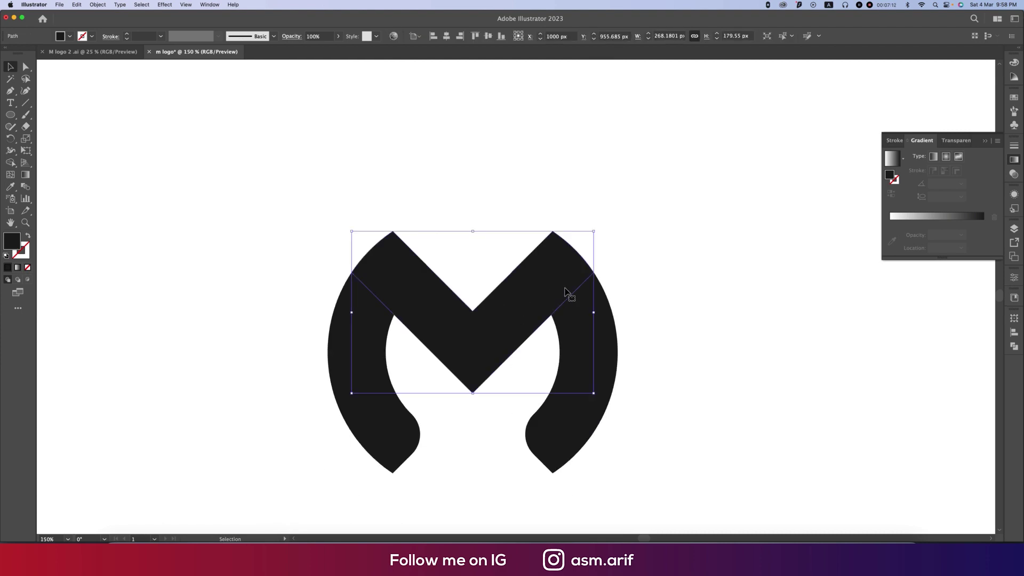
key("a")
left_click(592, 273)
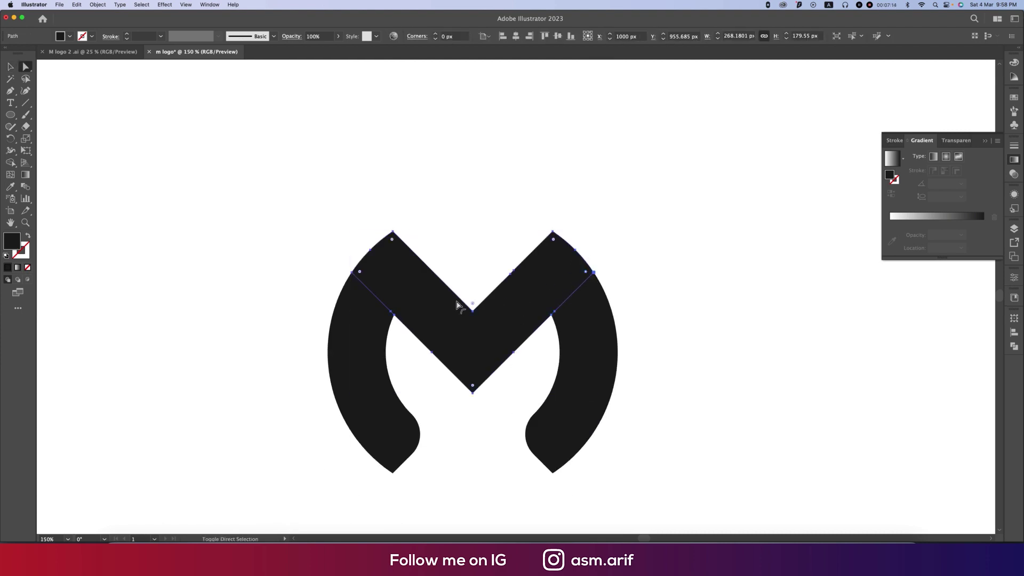
left_click_drag(360, 275, 392, 270)
key("super+z")
key("v")
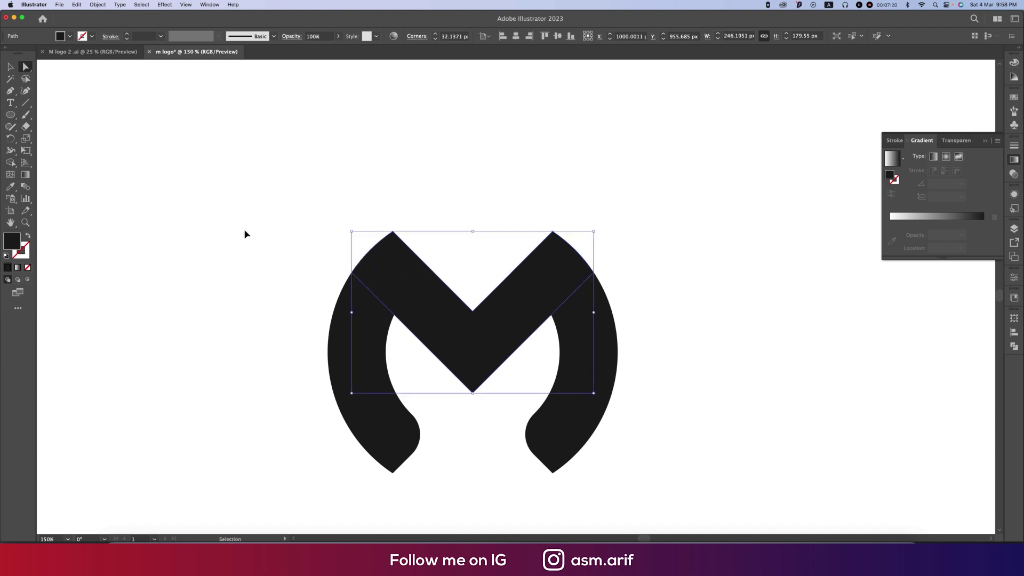
left_click(246, 234)
left_click(632, 296)
key("super+z")
Paste a copy of the top chevron in front and send it to the back.
left_click(566, 285)
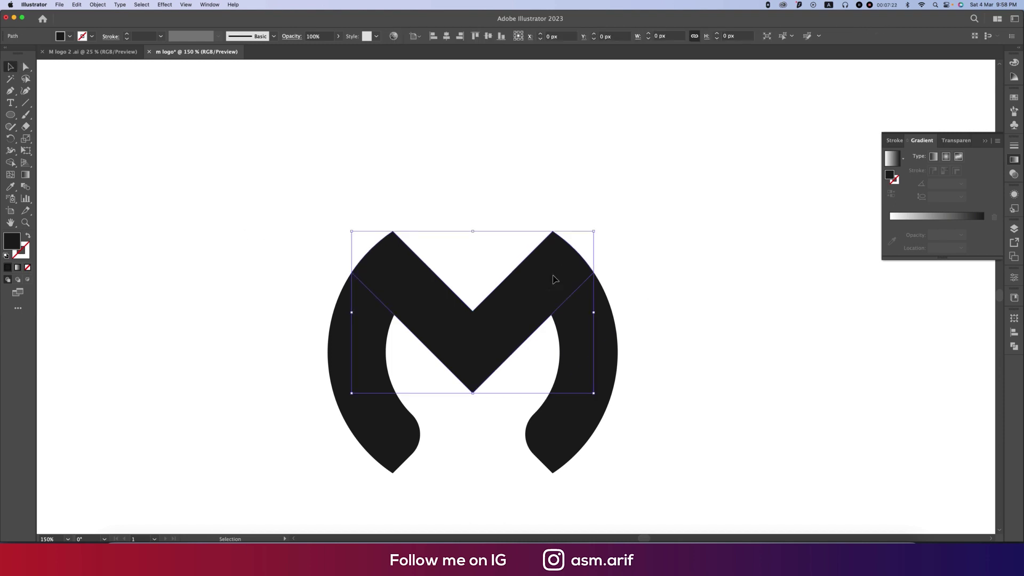
key("a")
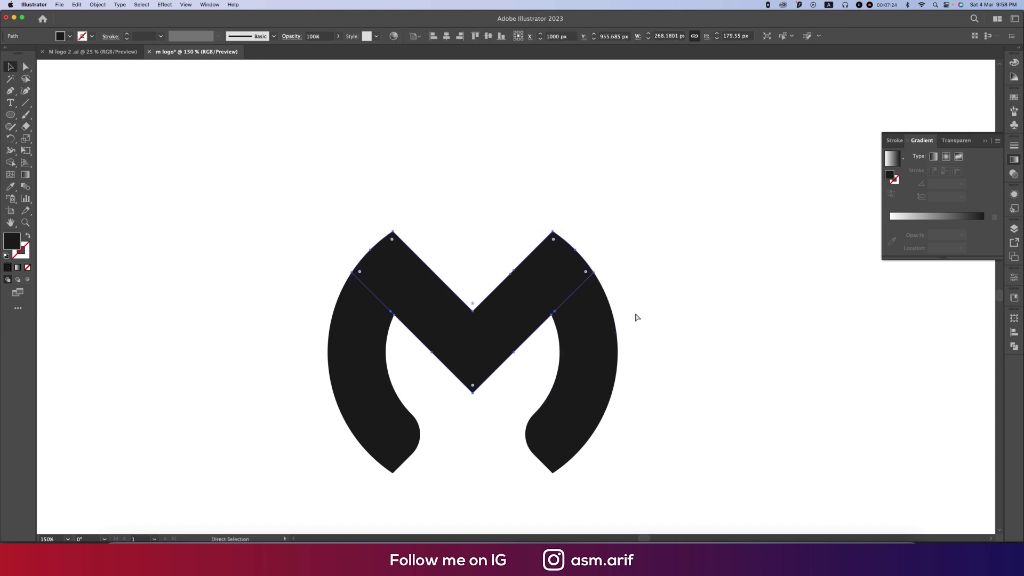
key("v")
key("super+f")
right_click(568, 283)
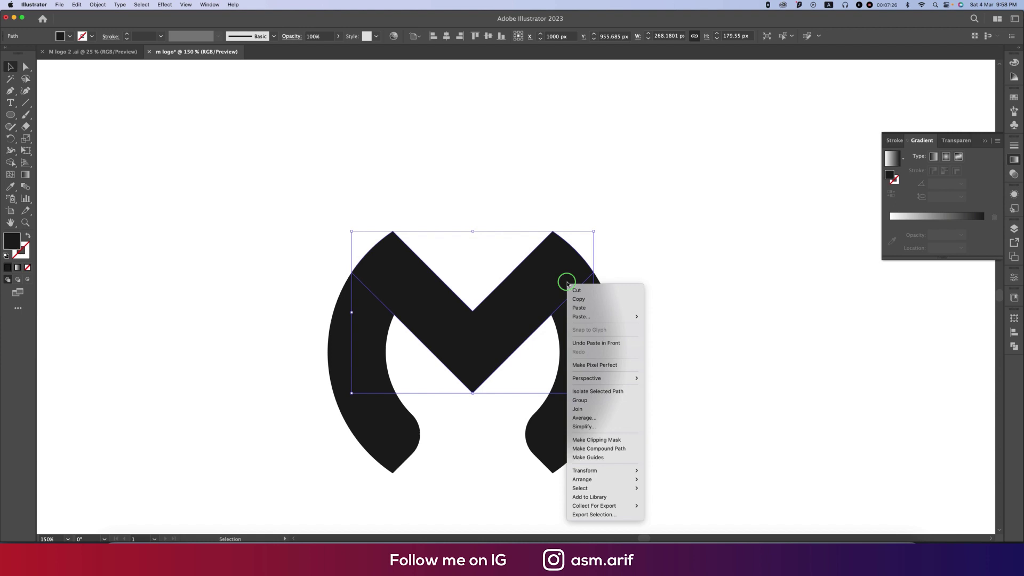
mouse_move(592, 470)
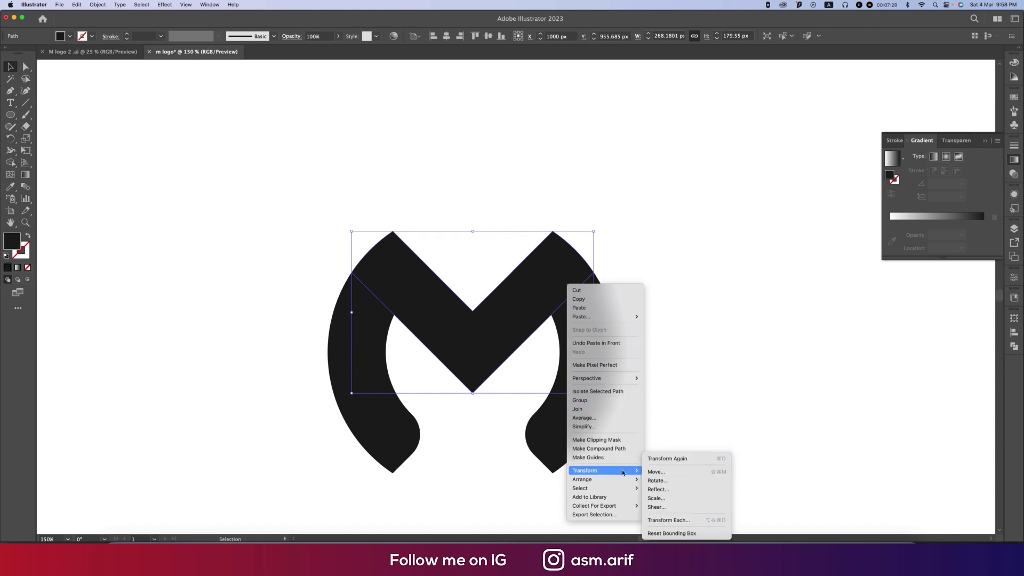
left_click(665, 506)
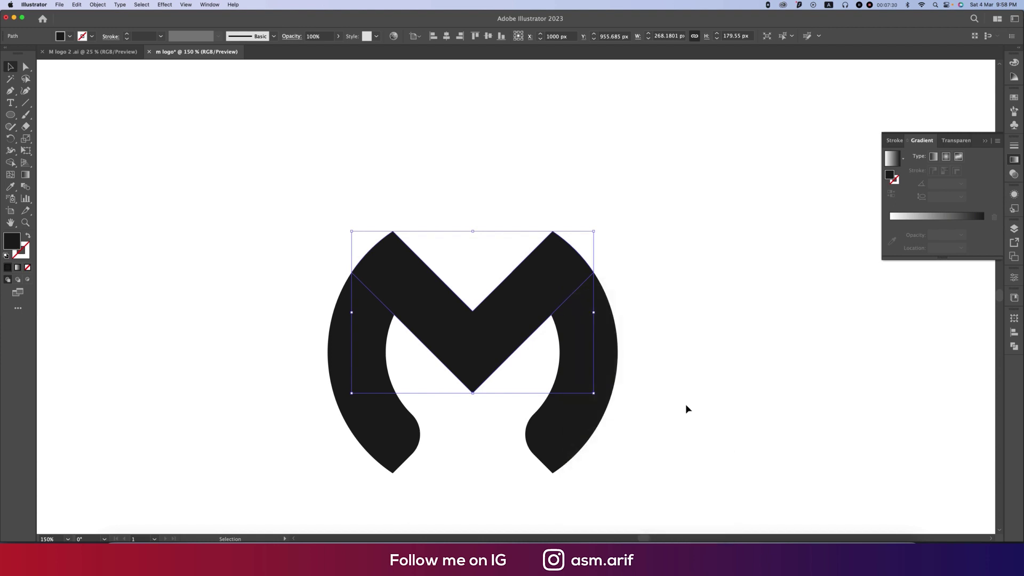
left_click(685, 404)
Round the chevron's outer shoulder corners with the live corner widget.
left_click(564, 284)
key("a")
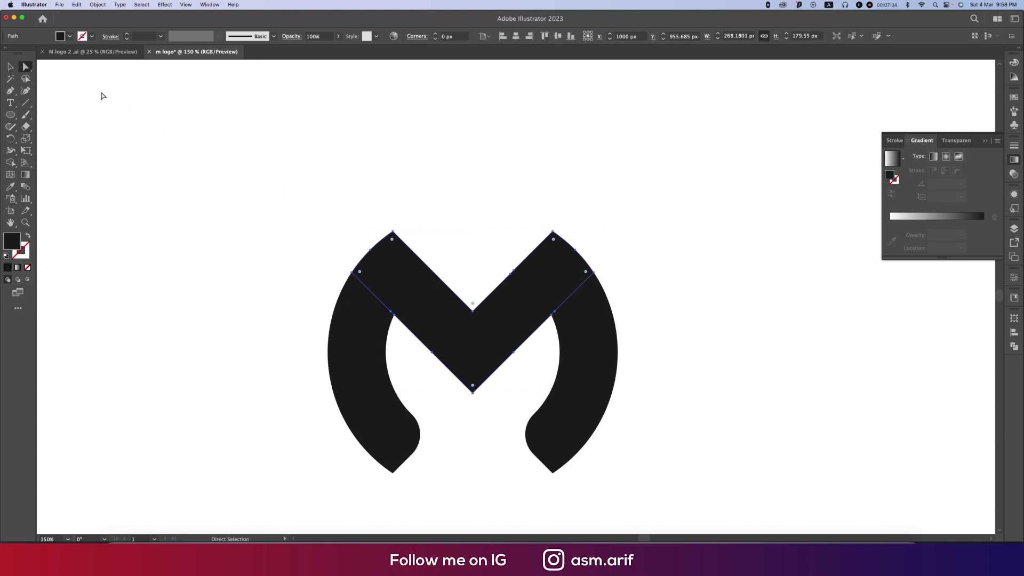
left_click(354, 272)
left_click_drag(586, 274, 556, 278)
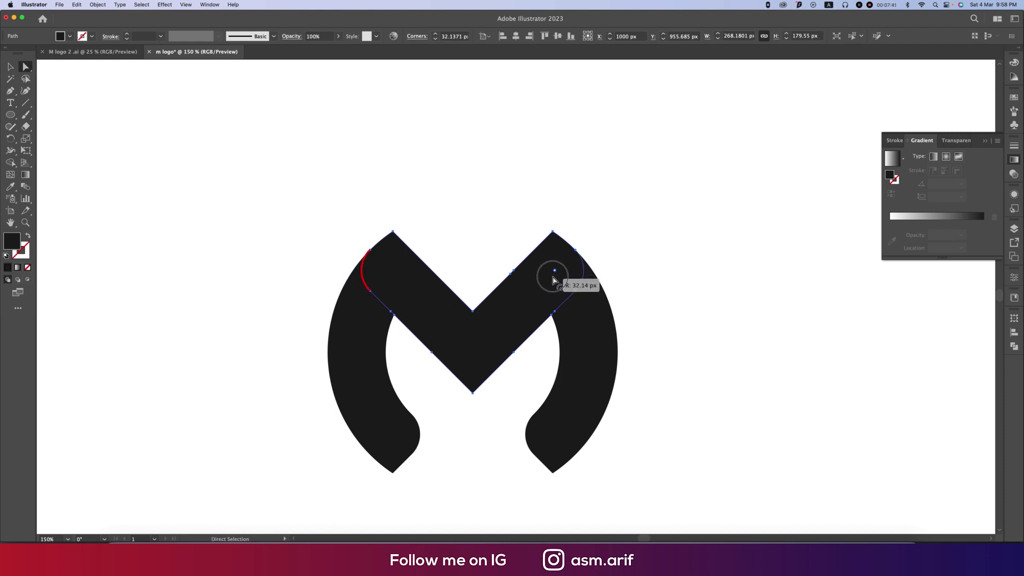
Unite the M's left and right curved legs into one shape with Pathfinder.
left_click(671, 361)
key("v")
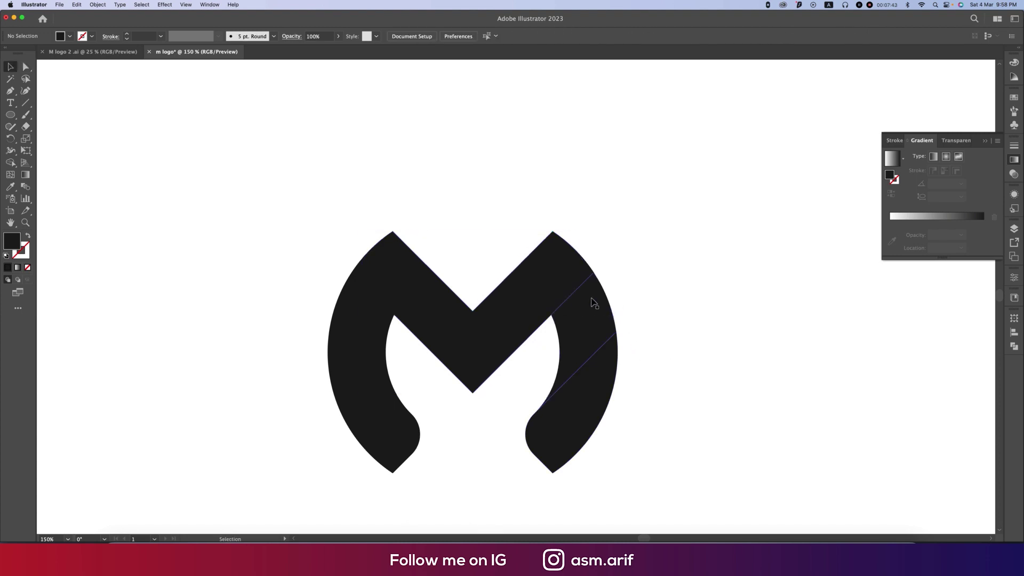
left_click(594, 302)
left_click(569, 294, "shift")
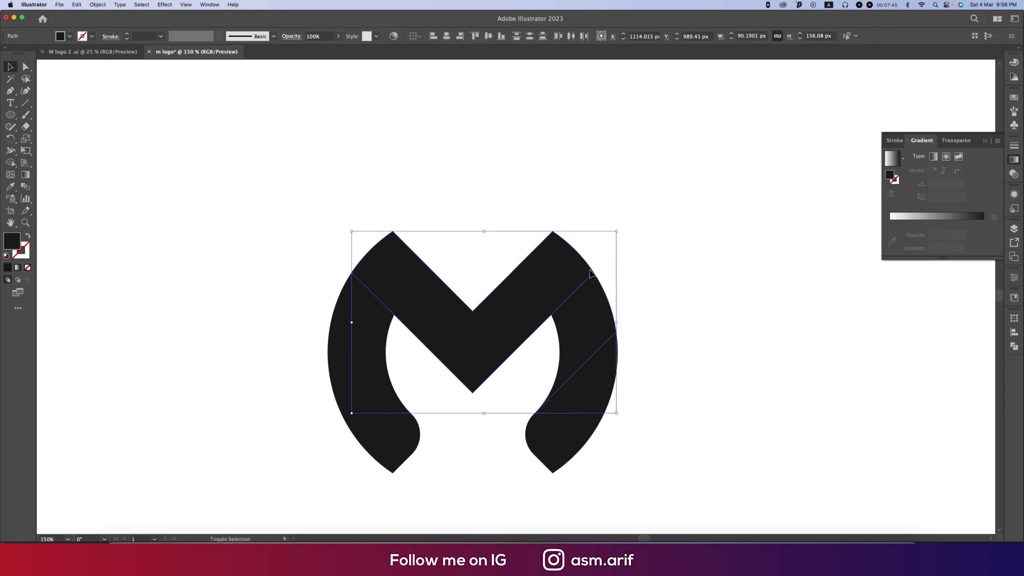
left_click(403, 333, "shift")
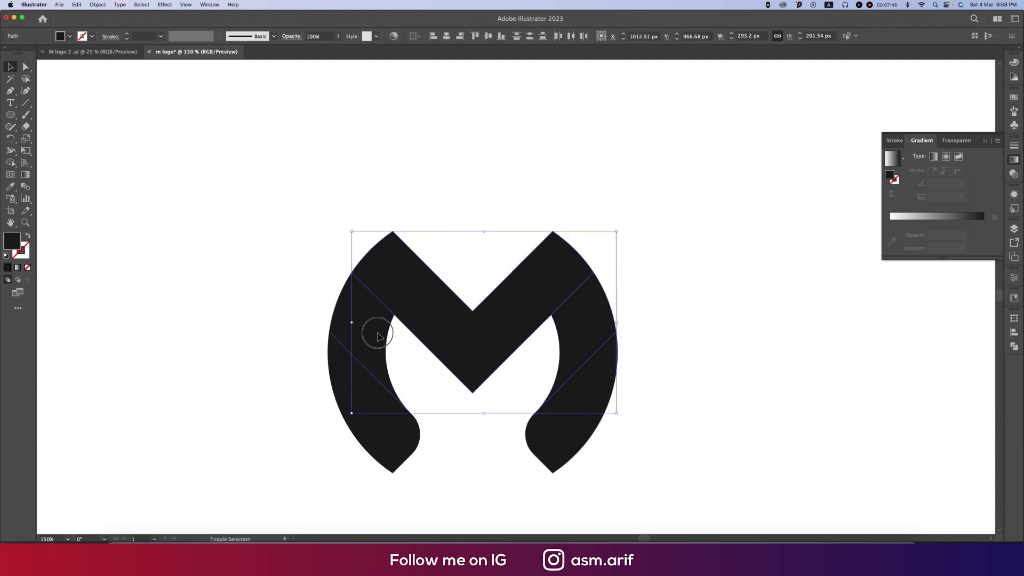
left_click(1014, 349)
left_click(891, 339)
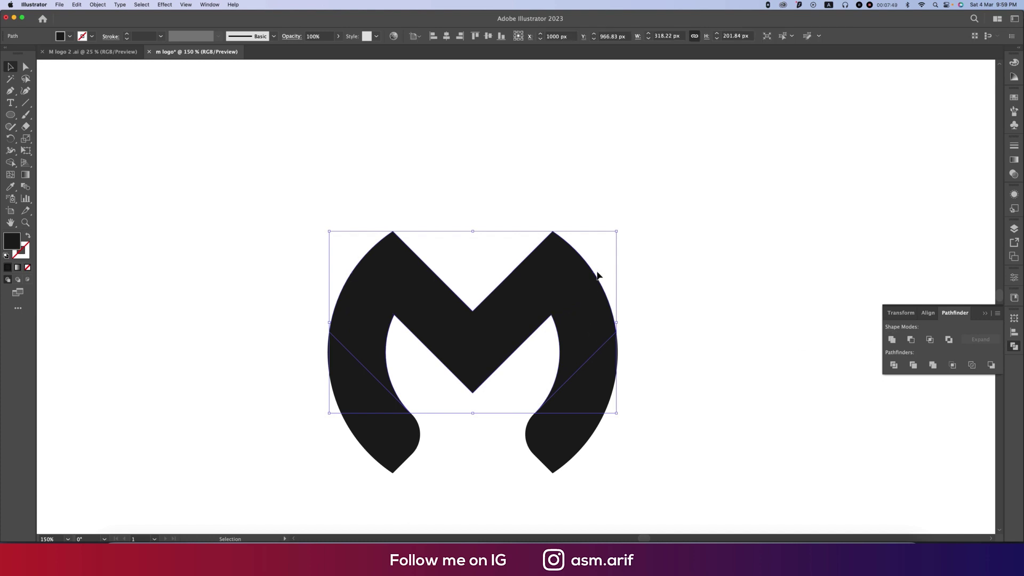
Send the merged legs behind the chevron with Arrange > Send to Back.
left_click_drag(582, 291, 679, 192)
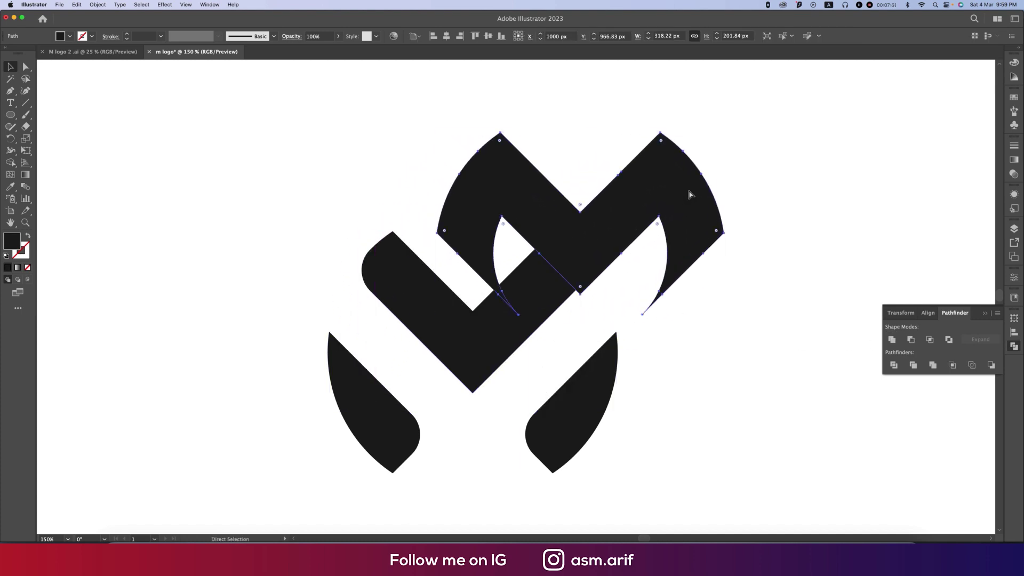
key("super+z")
right_click(573, 276)
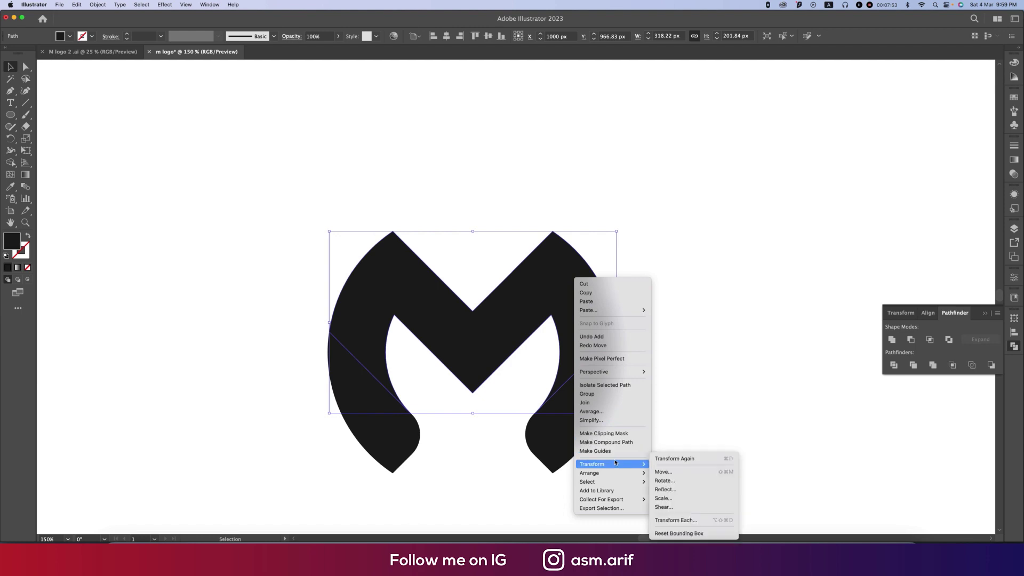
mouse_move(590, 473)
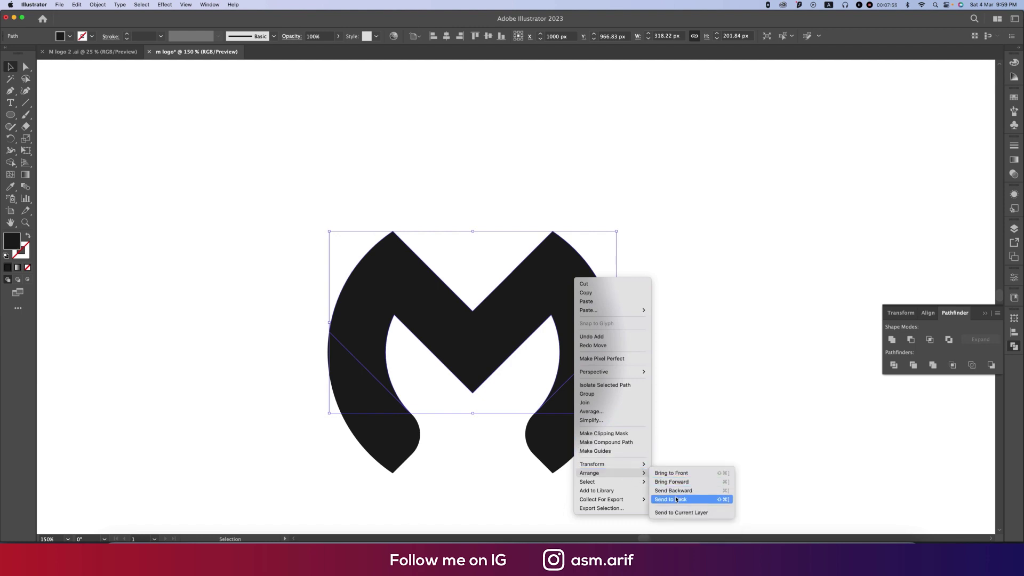
left_click(670, 499)
left_click(683, 480)
left_click(564, 292)
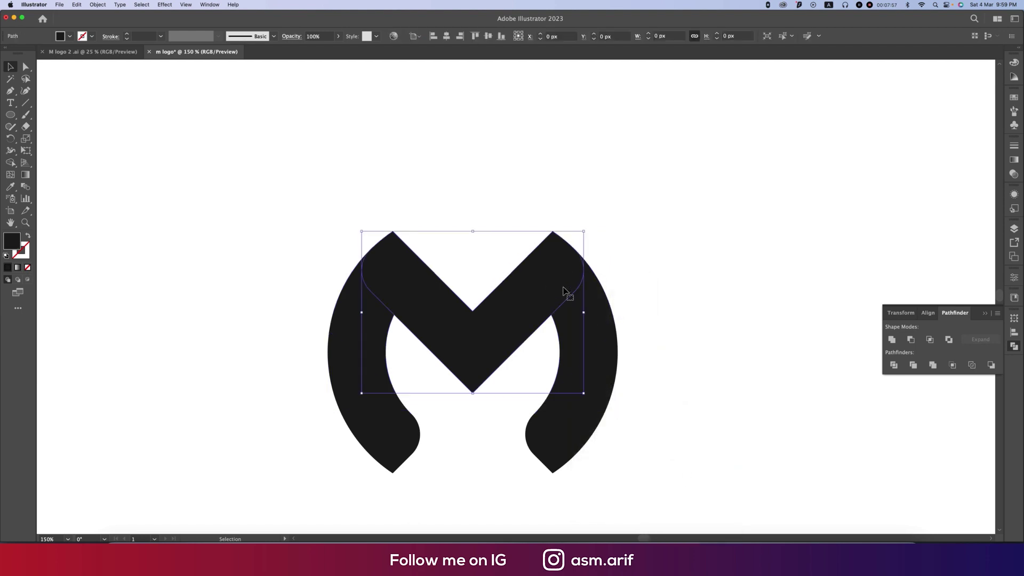
Eyedrop the reference logo's teal-to-blue gradient onto the M's top chevron.
key("super+minus")
key("super+minus")
left_click(706, 294)
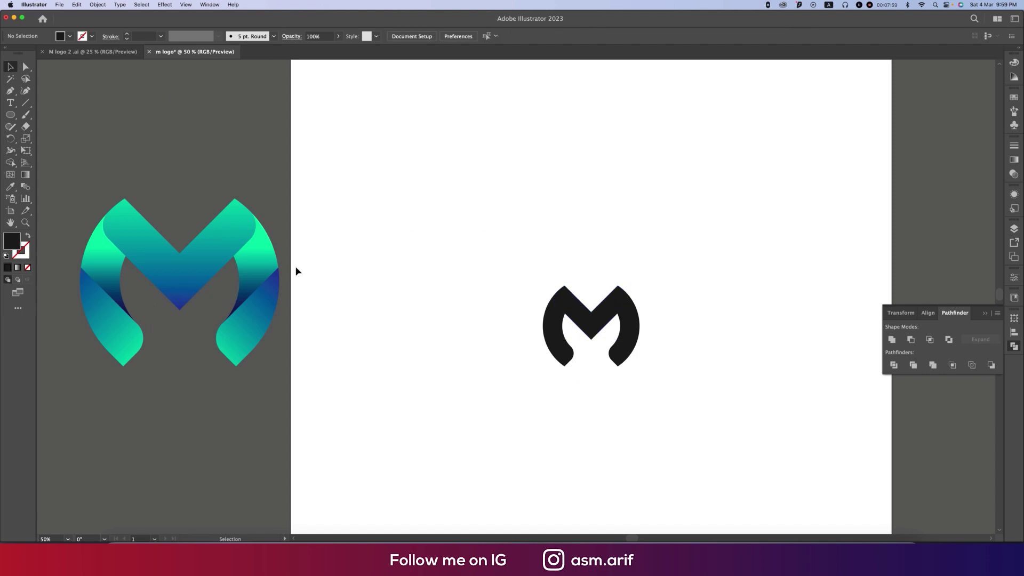
left_click(567, 308)
key("i")
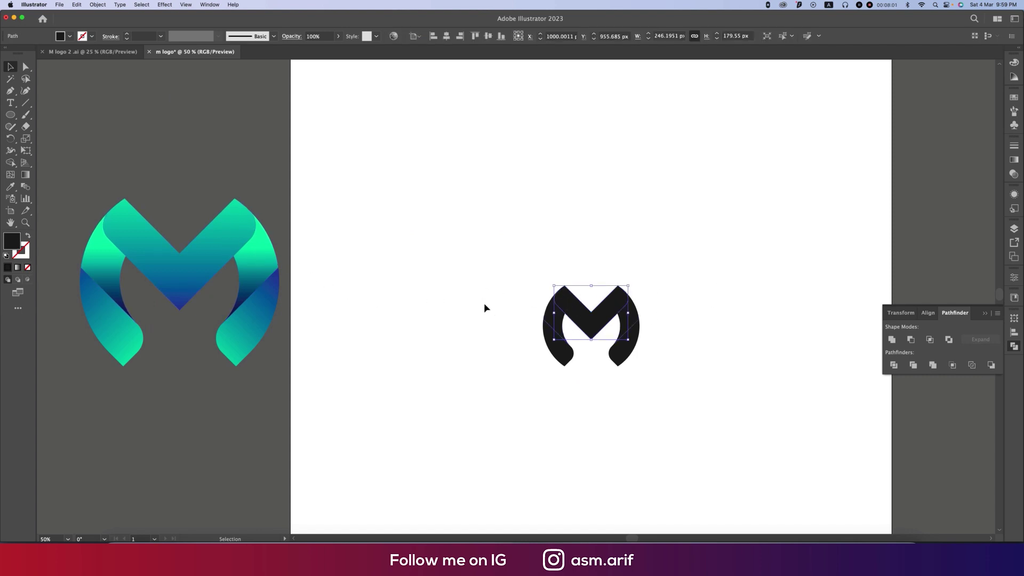
left_click(214, 250)
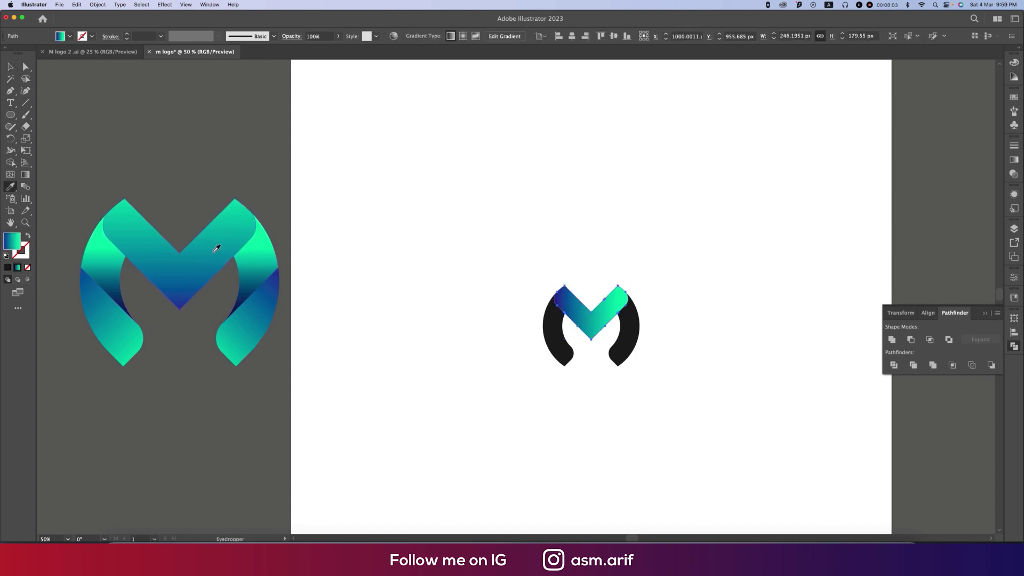
Eyedrop the same reference gradient onto the whole M, including its merged legs.
key("g")
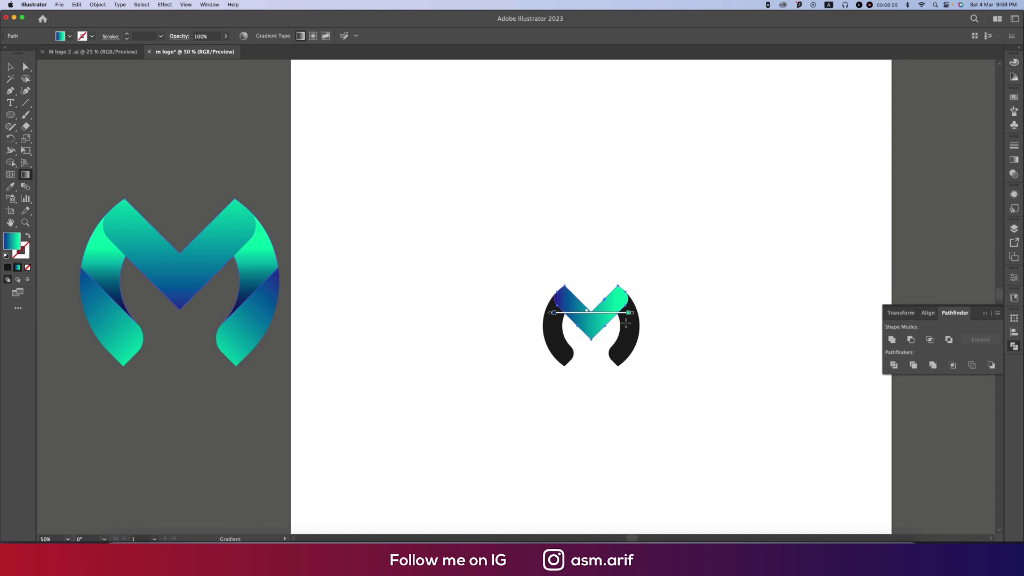
key("c")
key("v")
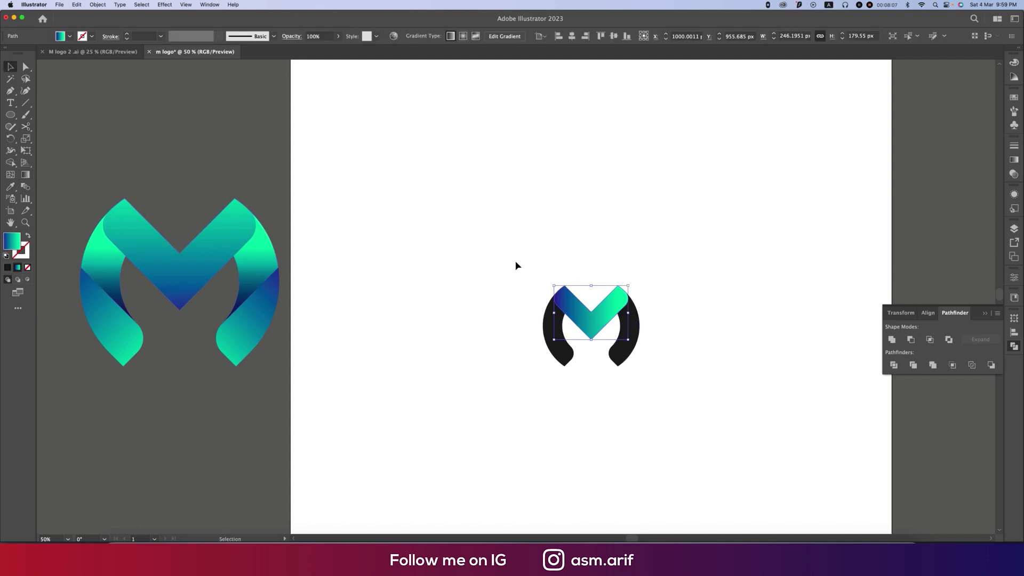
left_click(558, 326, "shift")
key("i")
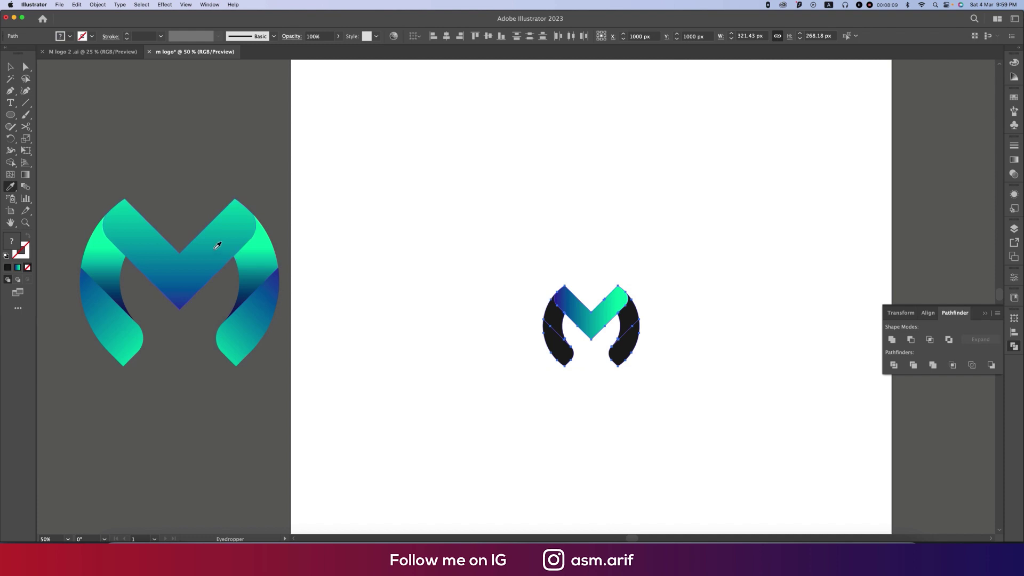
left_click(217, 246)
key("v")
left_click(464, 276)
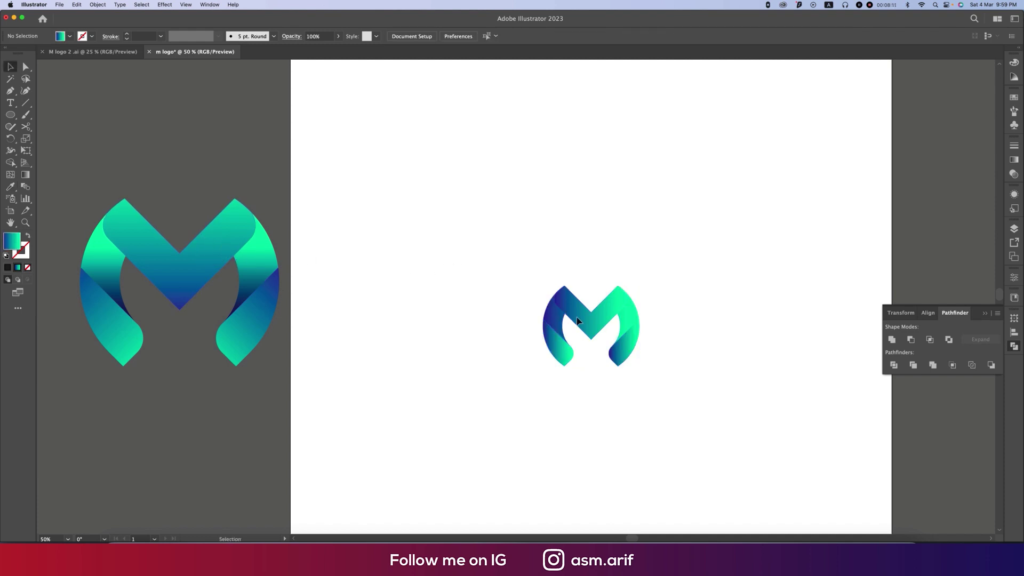
scroll(675, 334, "up", 5)
Make the centre V's gradient run vertically, teal at the top to blue at its point.
left_click(556, 294)
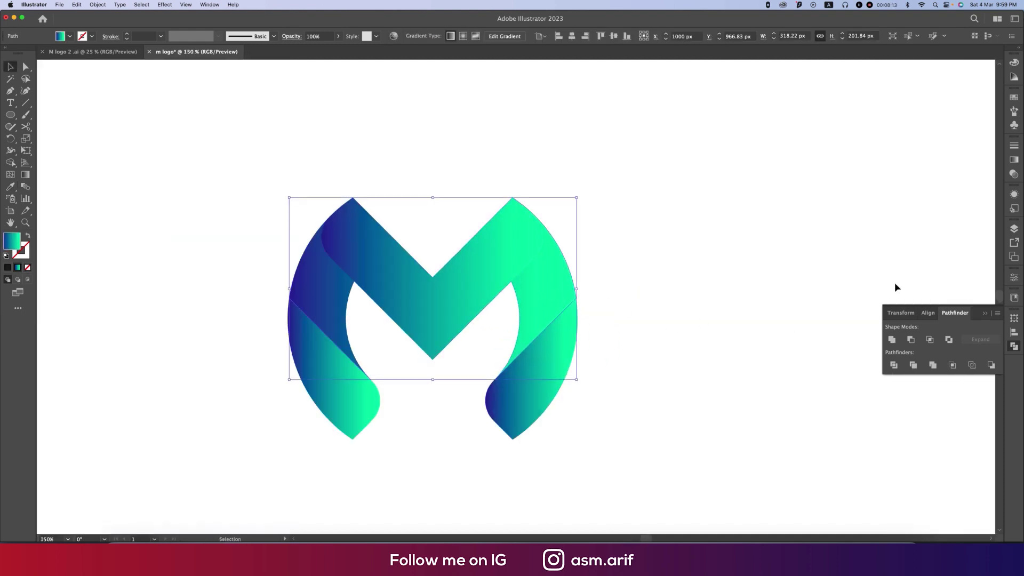
key("g")
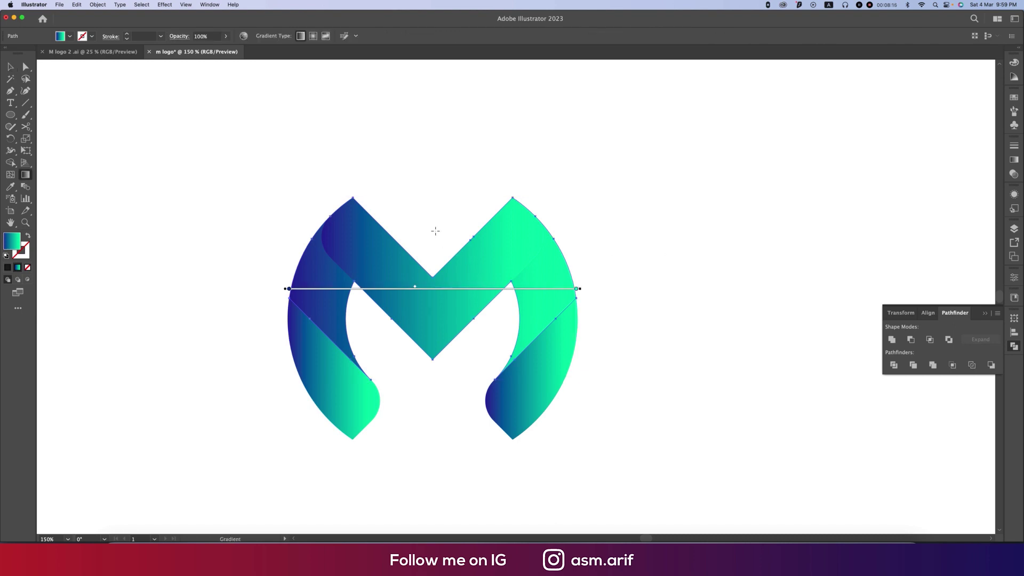
left_click_drag(436, 353, 435, 199)
left_click_drag(445, 241, 445, 416)
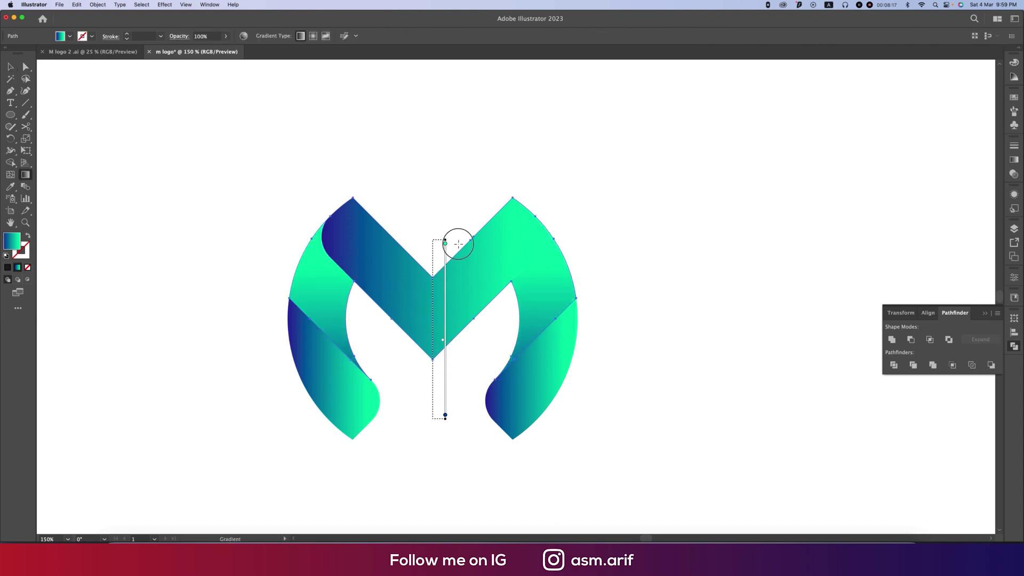
left_click_drag(444, 242, 445, 274)
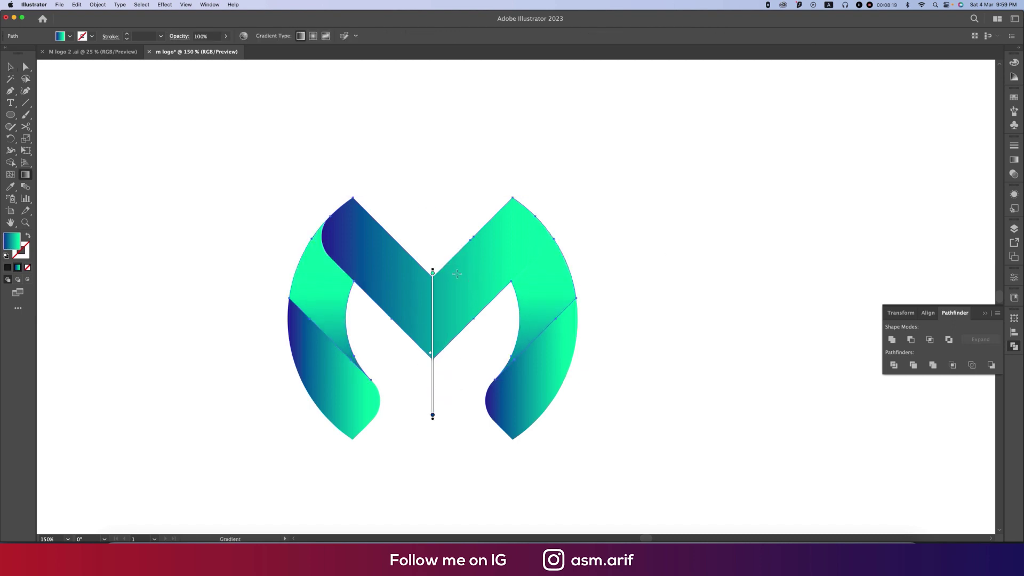
key("v")
left_click(454, 296)
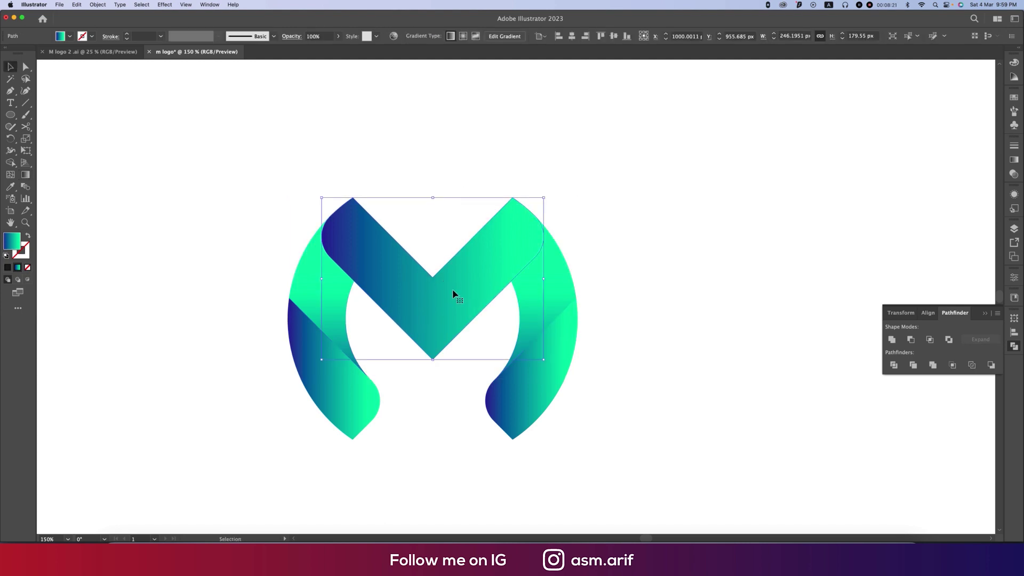
key("g")
left_click_drag(446, 378, 446, 242)
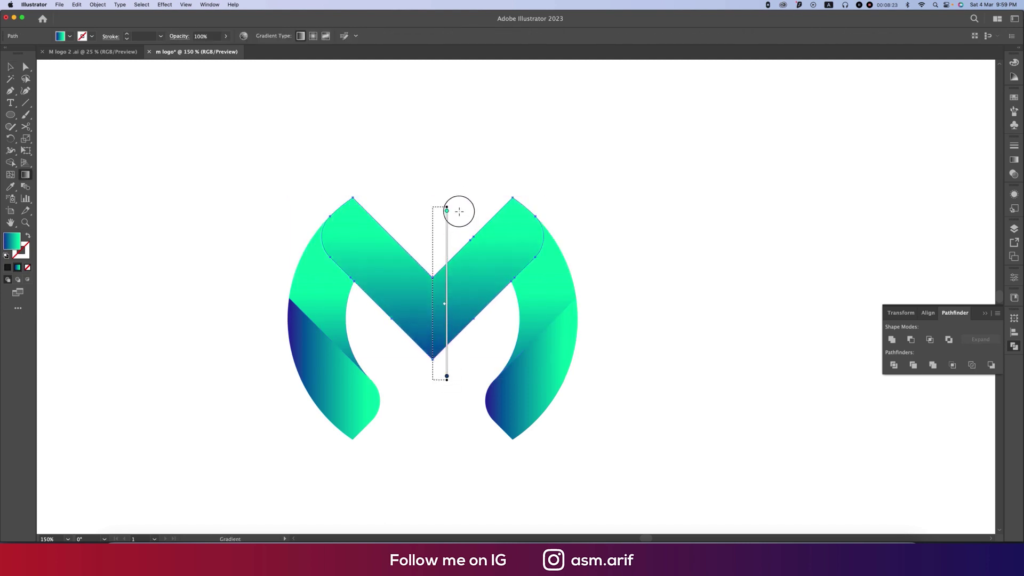
key("v")
Reverse the gradient on the M's lower-right tail.
left_click(460, 390)
left_click(514, 395)
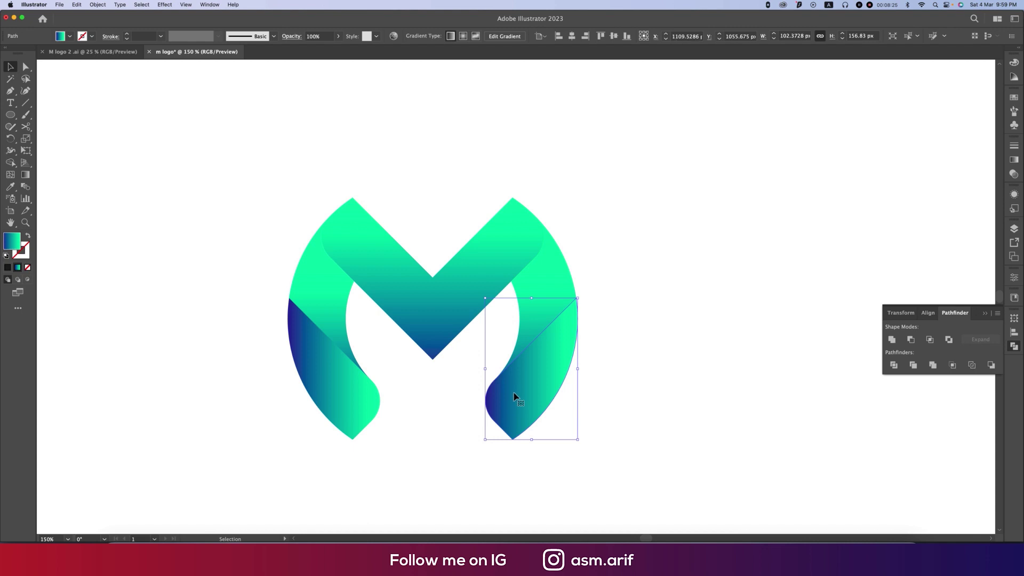
left_click(1012, 160)
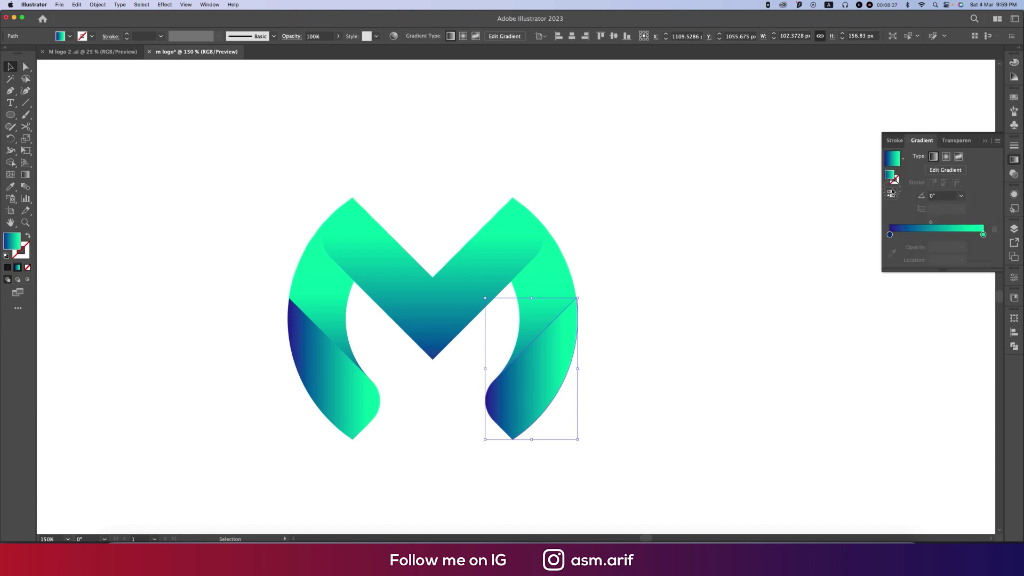
left_click(892, 193)
Draw a rectangle covering the entire artboard.
left_click(631, 311)
key("super+0")
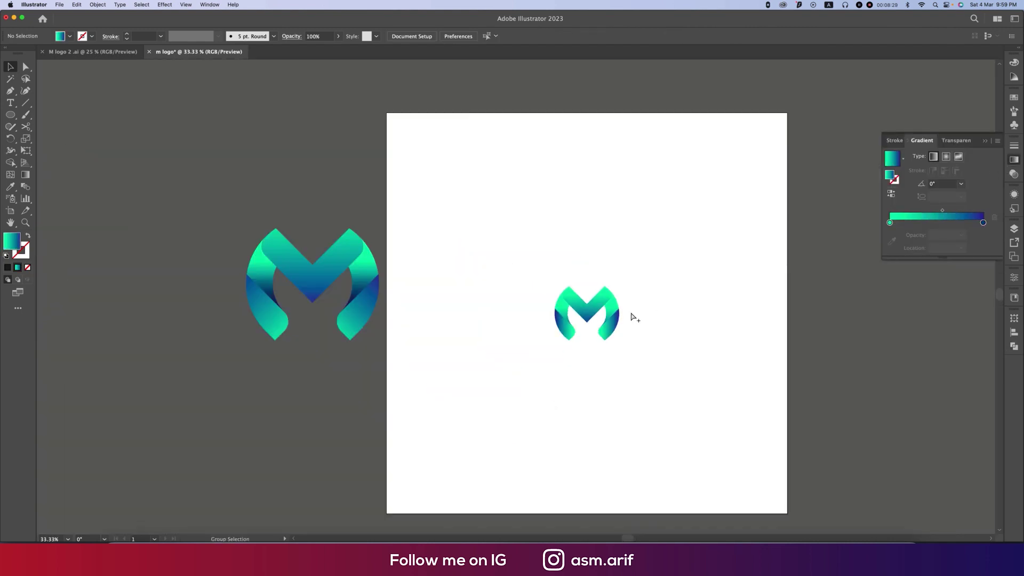
left_click(11, 114)
left_click(48, 114)
mouse_move(387, 114)
left_mouse_down()
mouse_move(736, 516)
mouse_move(788, 515)
left_mouse_up()
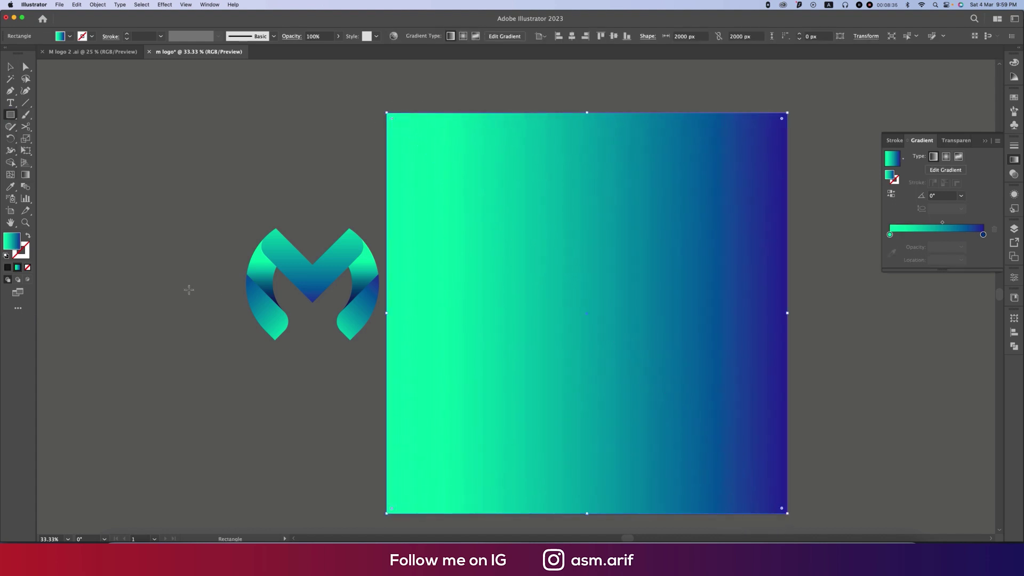
Fill the rectangle black and send it behind the M logo.
double_click(17, 245)
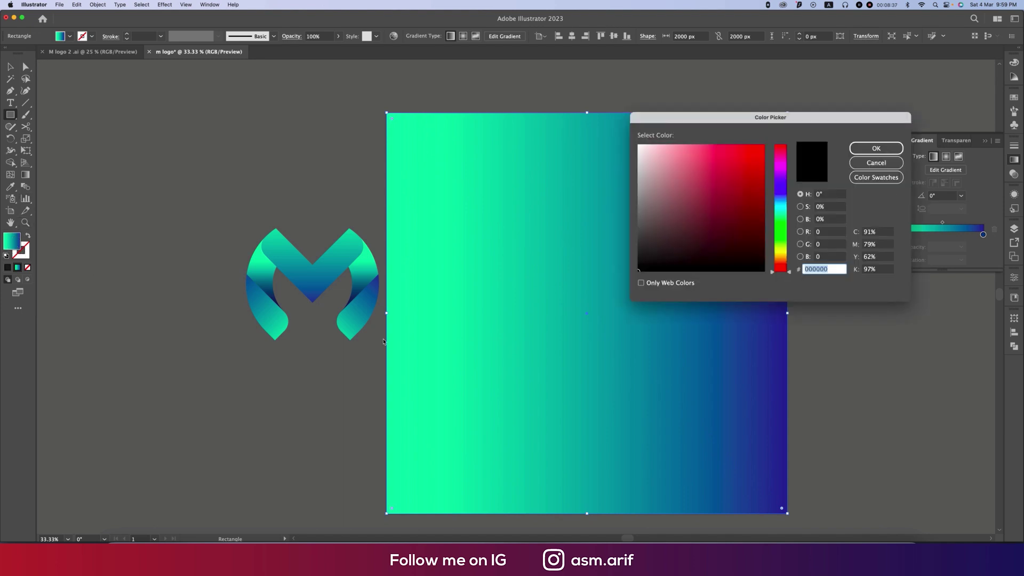
left_click_drag(640, 261, 628, 266)
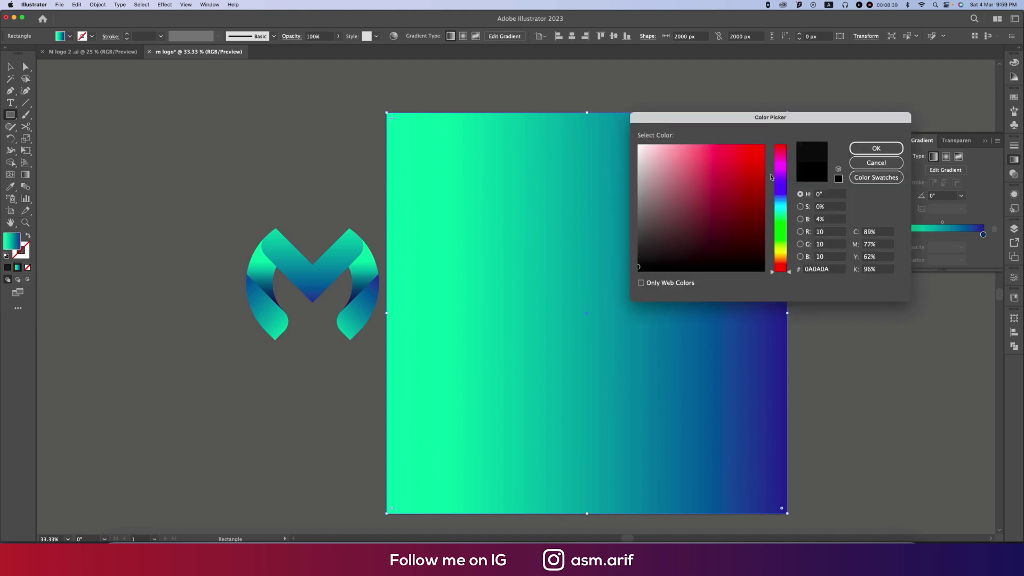
left_click(860, 149)
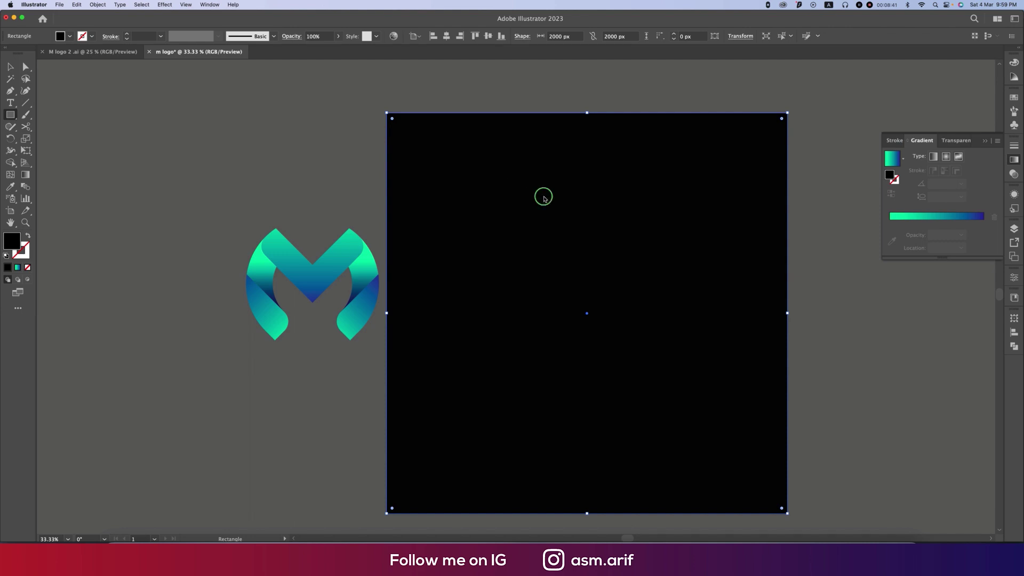
right_click(543, 197)
mouse_move(559, 393)
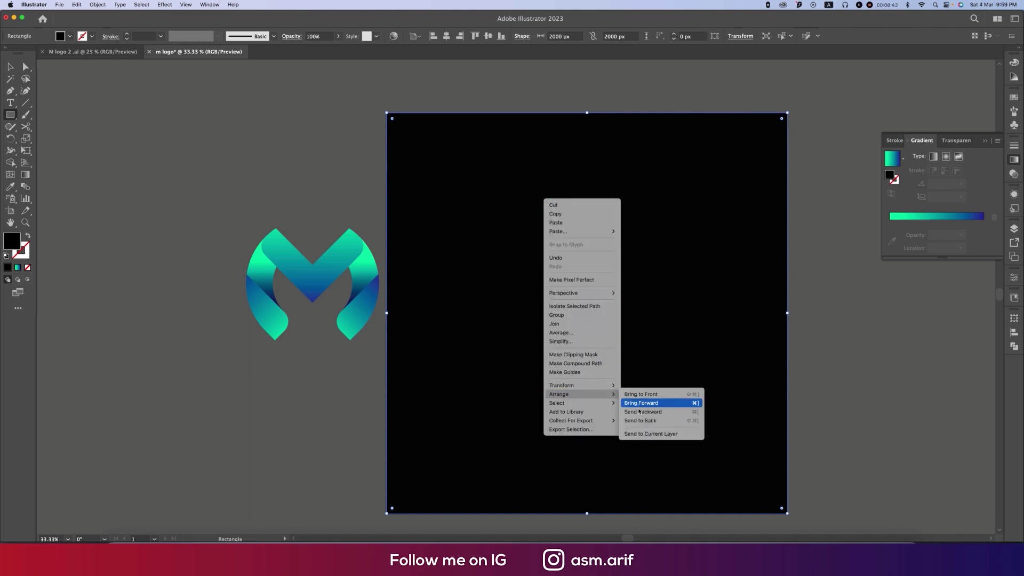
left_click(640, 420)
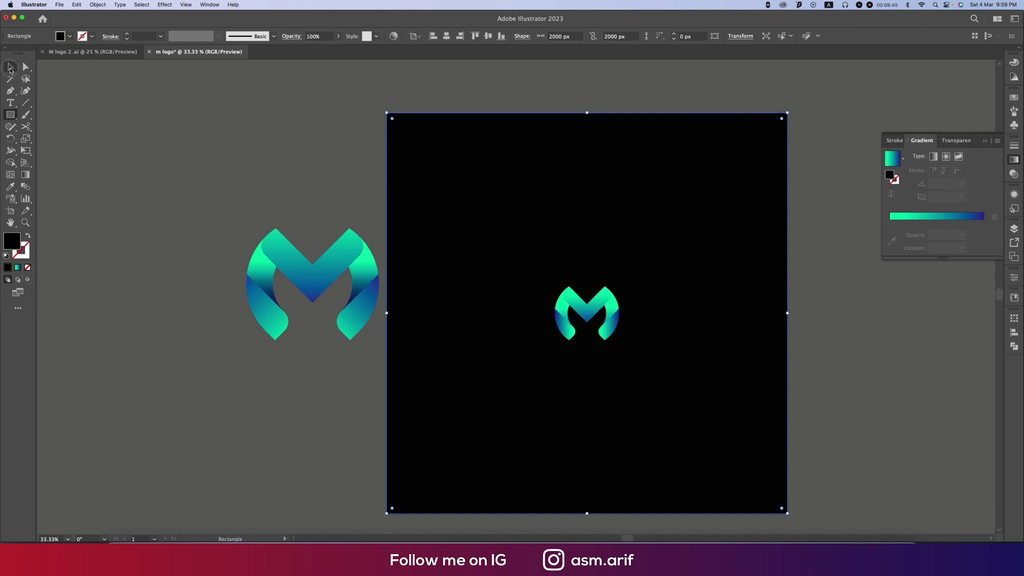
left_click(10, 68)
key("super+shift+a")
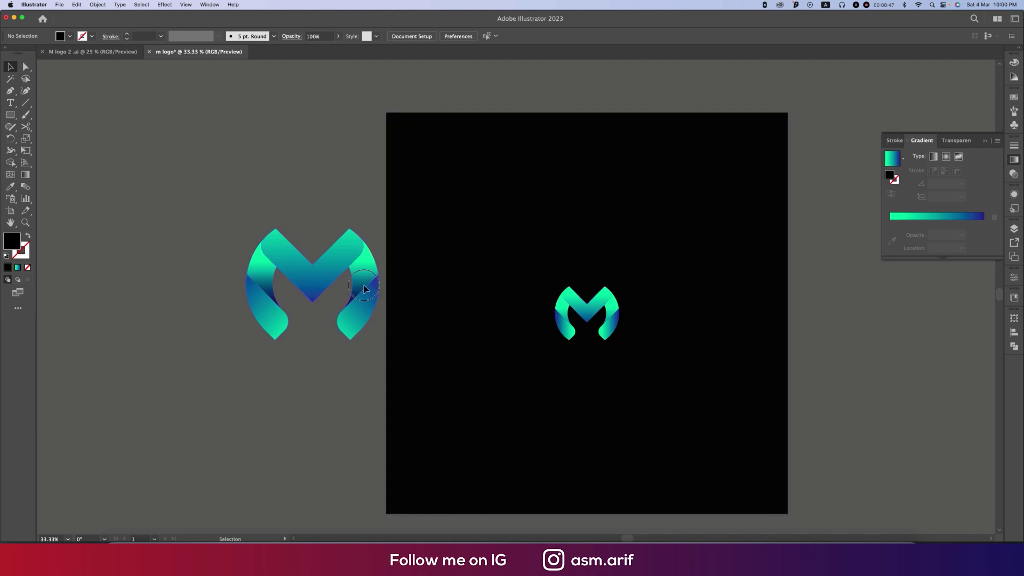
Delete the spare M beside the artboard and enlarge the logo on the black square.
left_click(364, 288)
key("Delete")
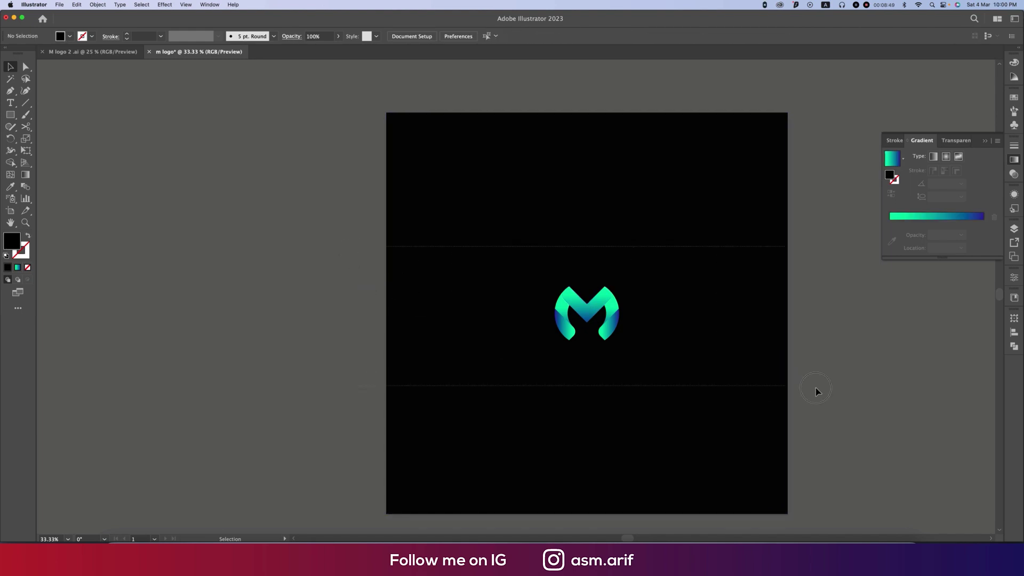
key("super+a")
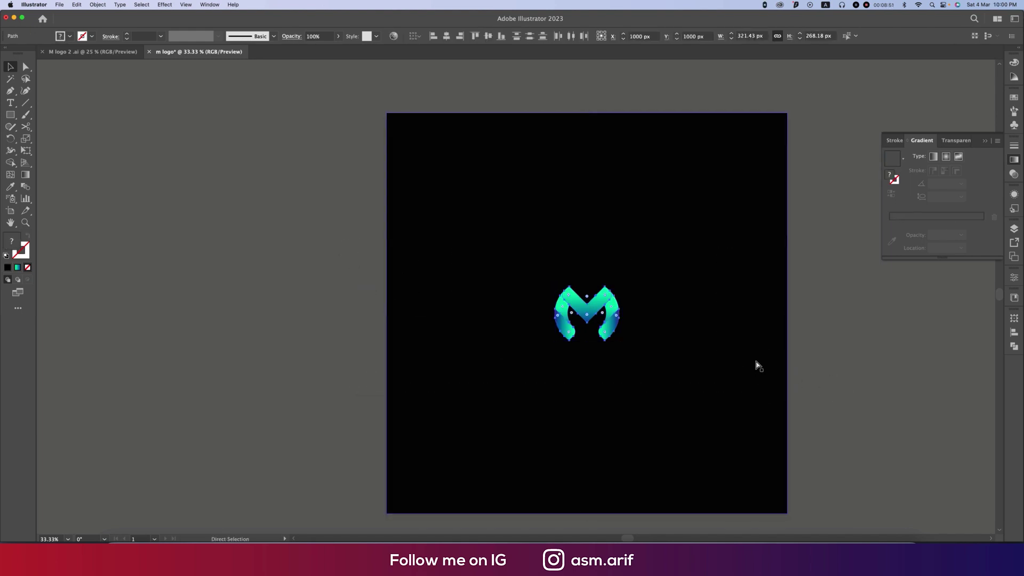
left_click(588, 316)
left_click_drag(622, 316, 665, 324)
Copy the COMPANY NAME and tagline text from M logo 2.ai.
left_click(92, 51)
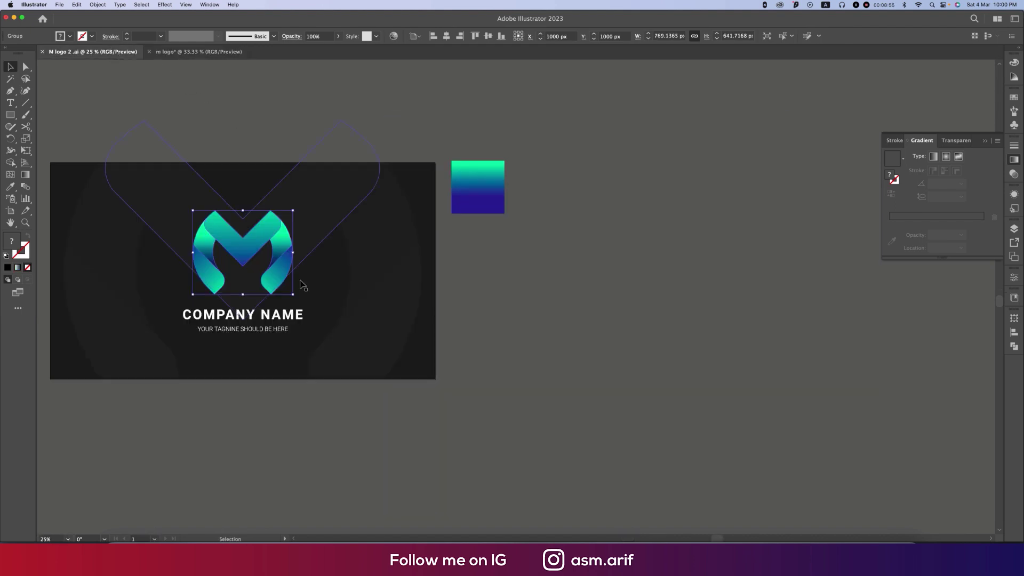
left_click(272, 316)
left_click(284, 330, "shift")
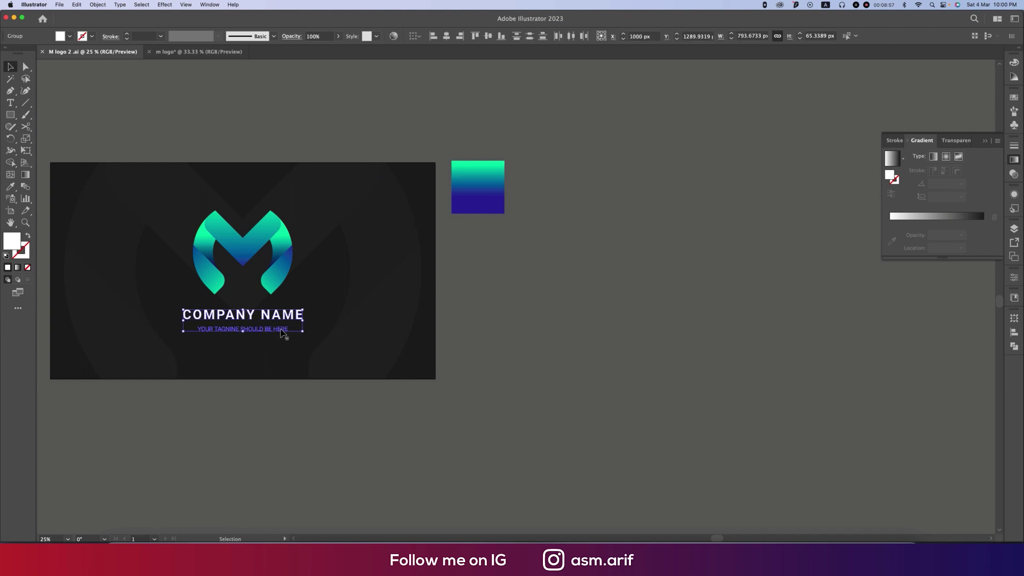
key("super+c")
Paste the company name and tagline into the M logo document, just below the M.
left_click(188, 52)
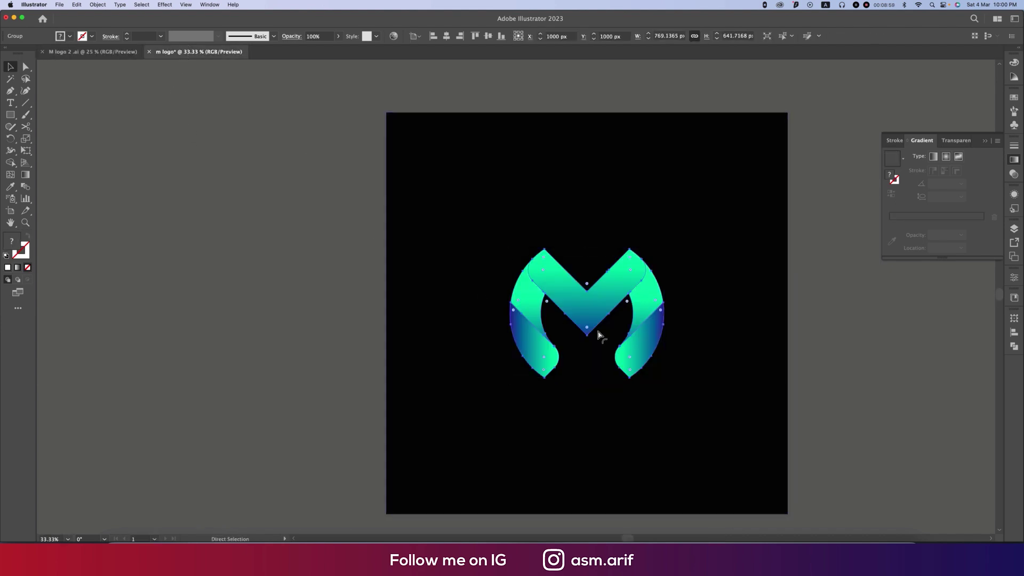
key("super+v")
mouse_move(544, 290)
left_mouse_down()
mouse_move(644, 396)
mouse_move(636, 394)
left_mouse_up()
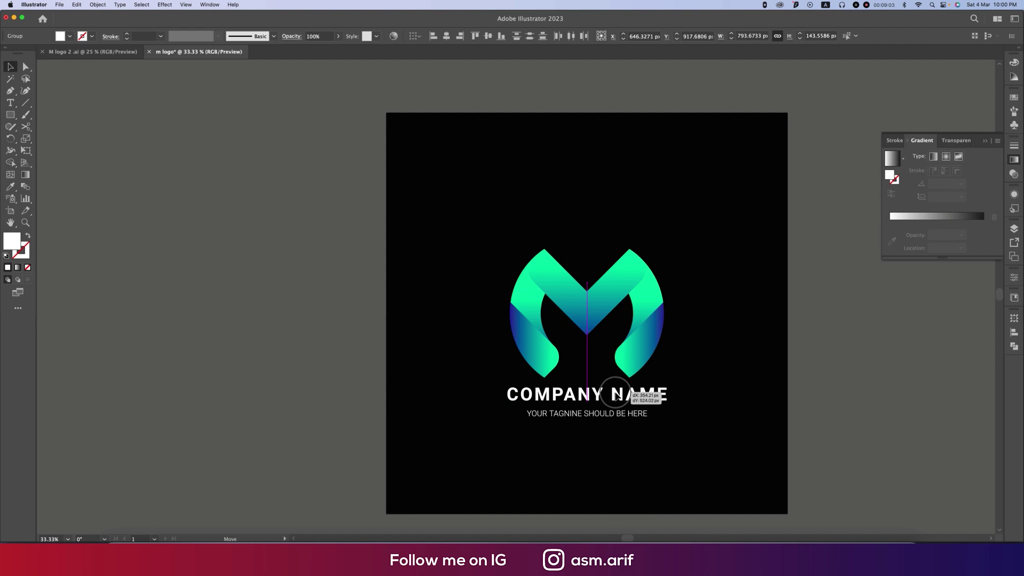
Centre the M and text horizontally and vertically on the artboard.
left_click(623, 361, "shift")
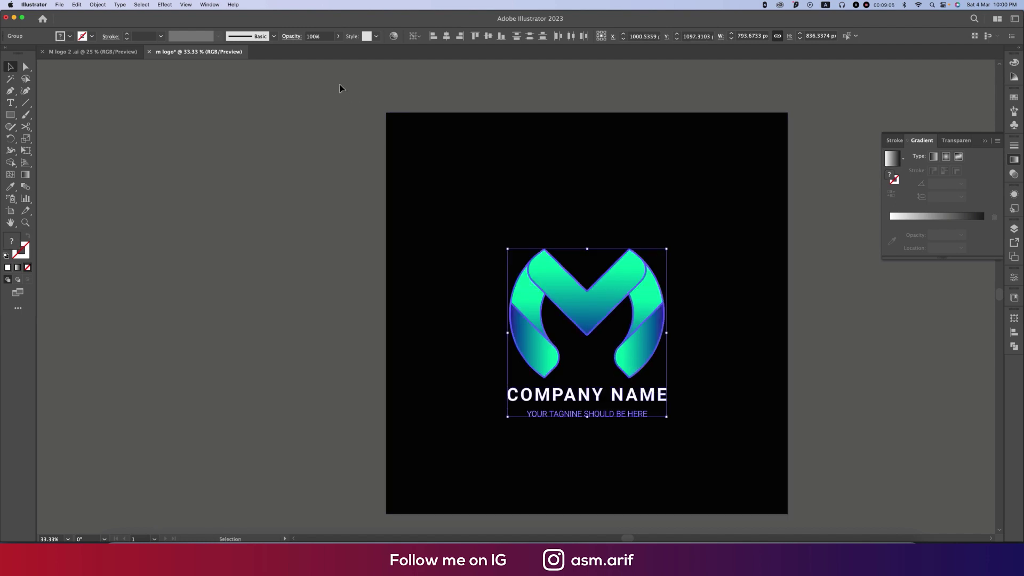
left_click(433, 37)
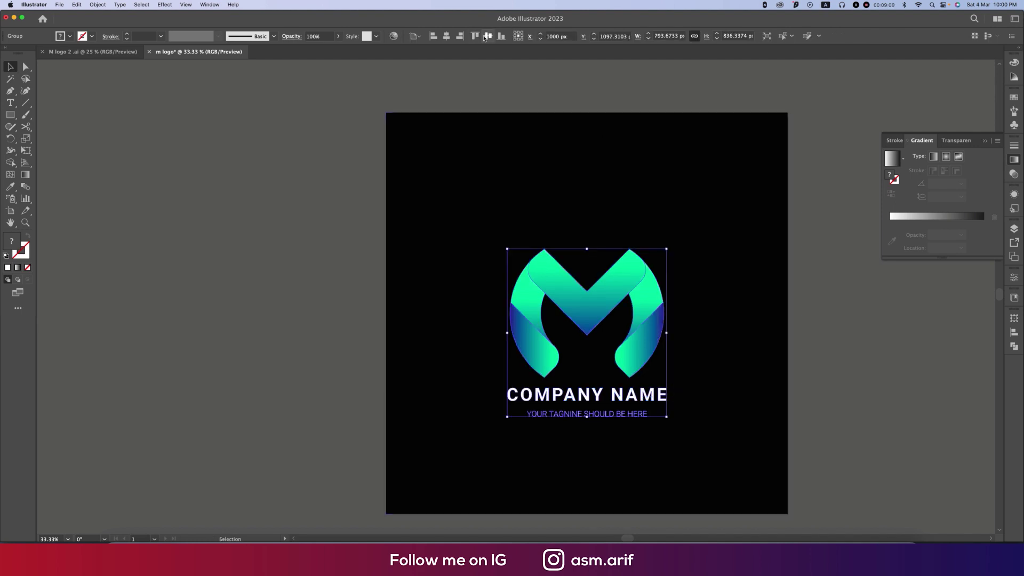
left_click(460, 36)
left_click(318, 230)
key("super+minus")
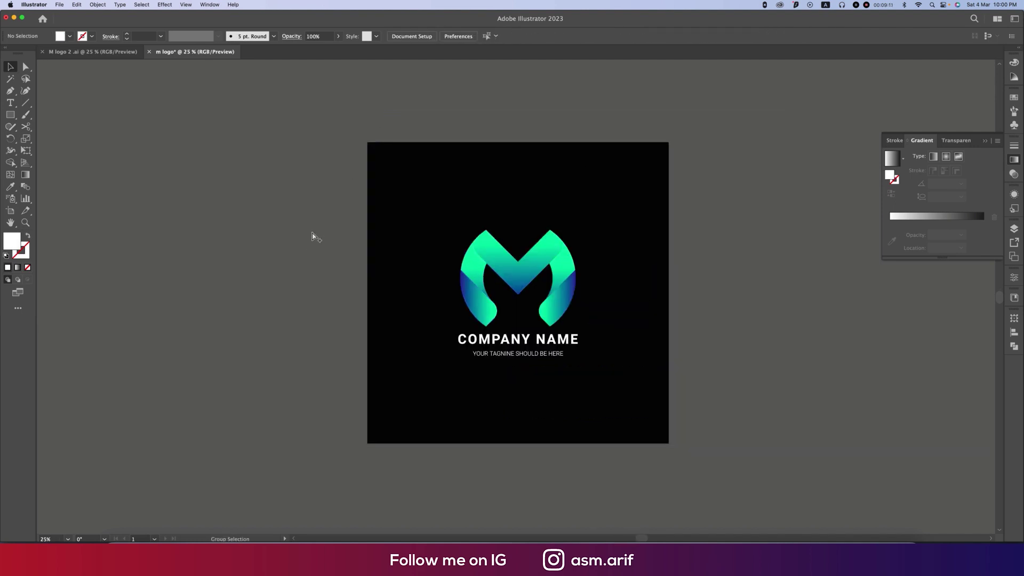